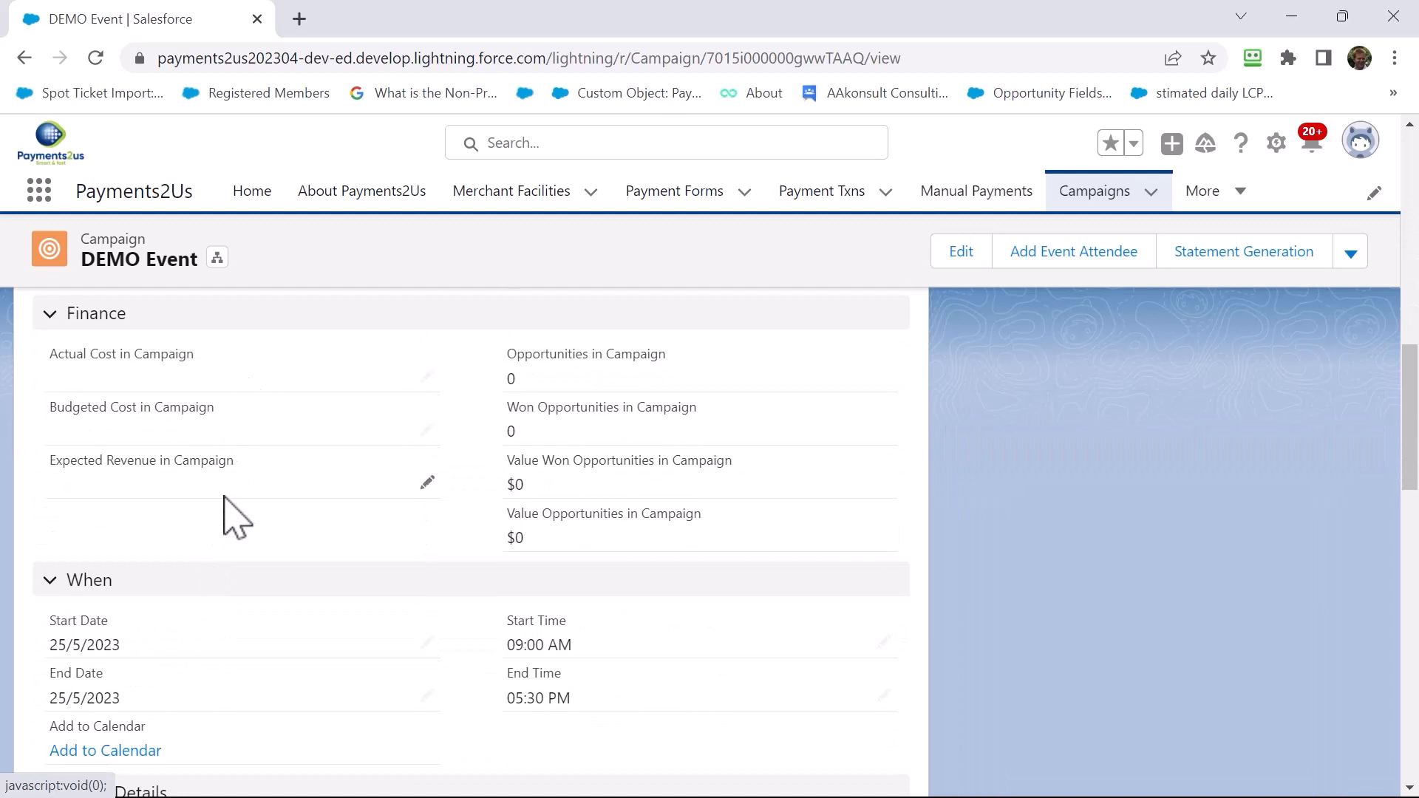
Review the DEMO Event's event details, venue and organiser sections, then go to the About Payments2Us page
{"action": "scroll", "coordinate": [228, 554], "scroll_direction": "down", "scroll_amount": 2}
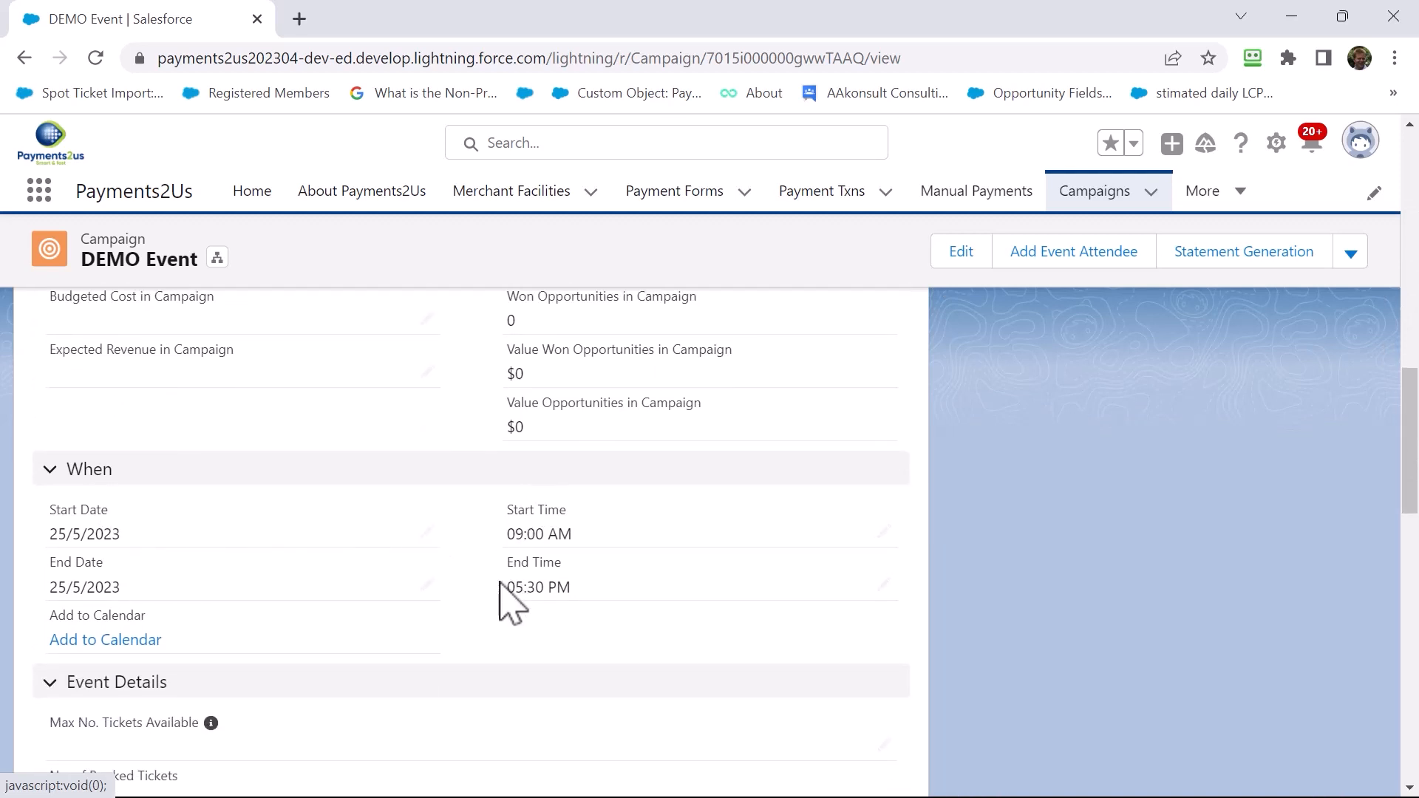
{"action": "scroll", "coordinate": [502, 591], "scroll_direction": "down", "scroll_amount": 3}
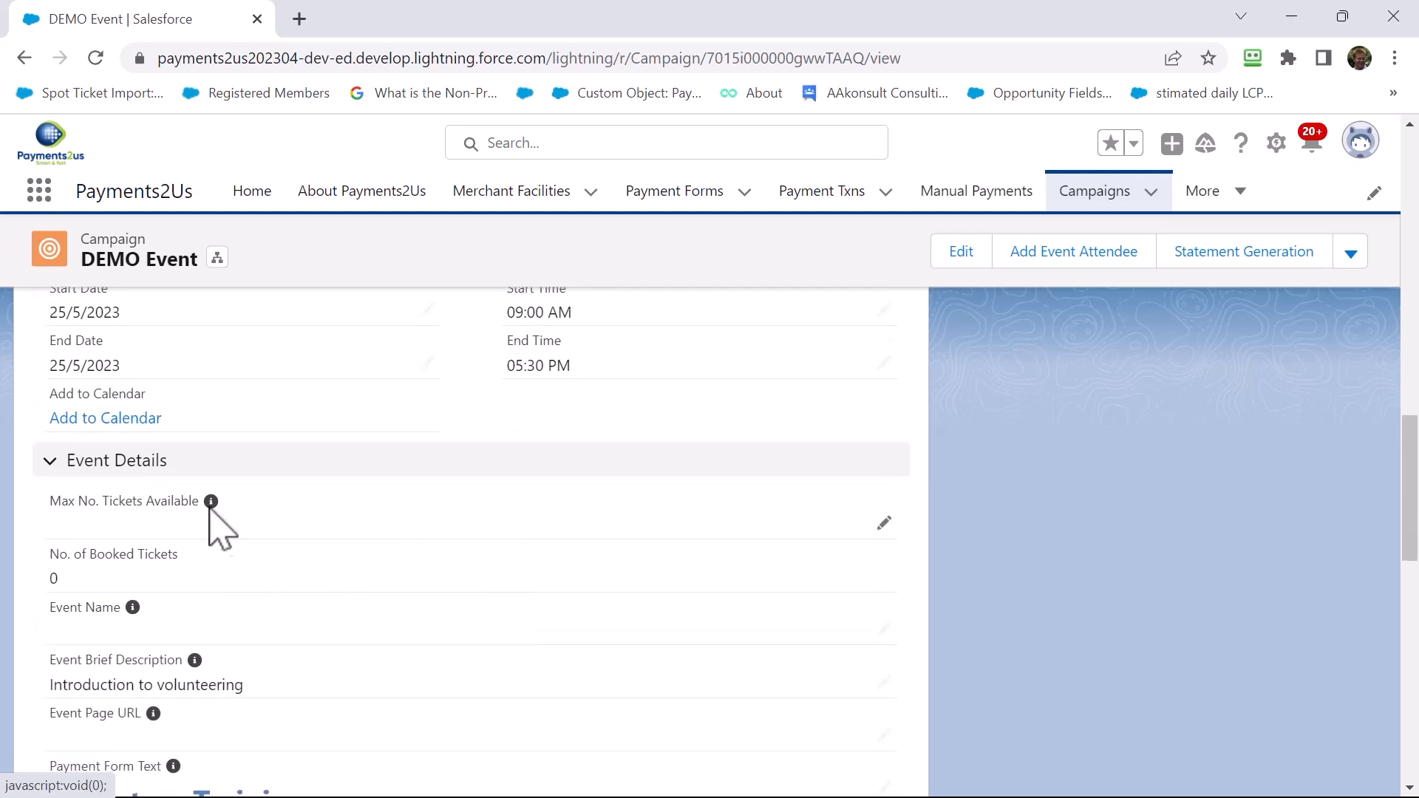
{"action": "scroll", "coordinate": [259, 532], "scroll_direction": "down", "scroll_amount": 2}
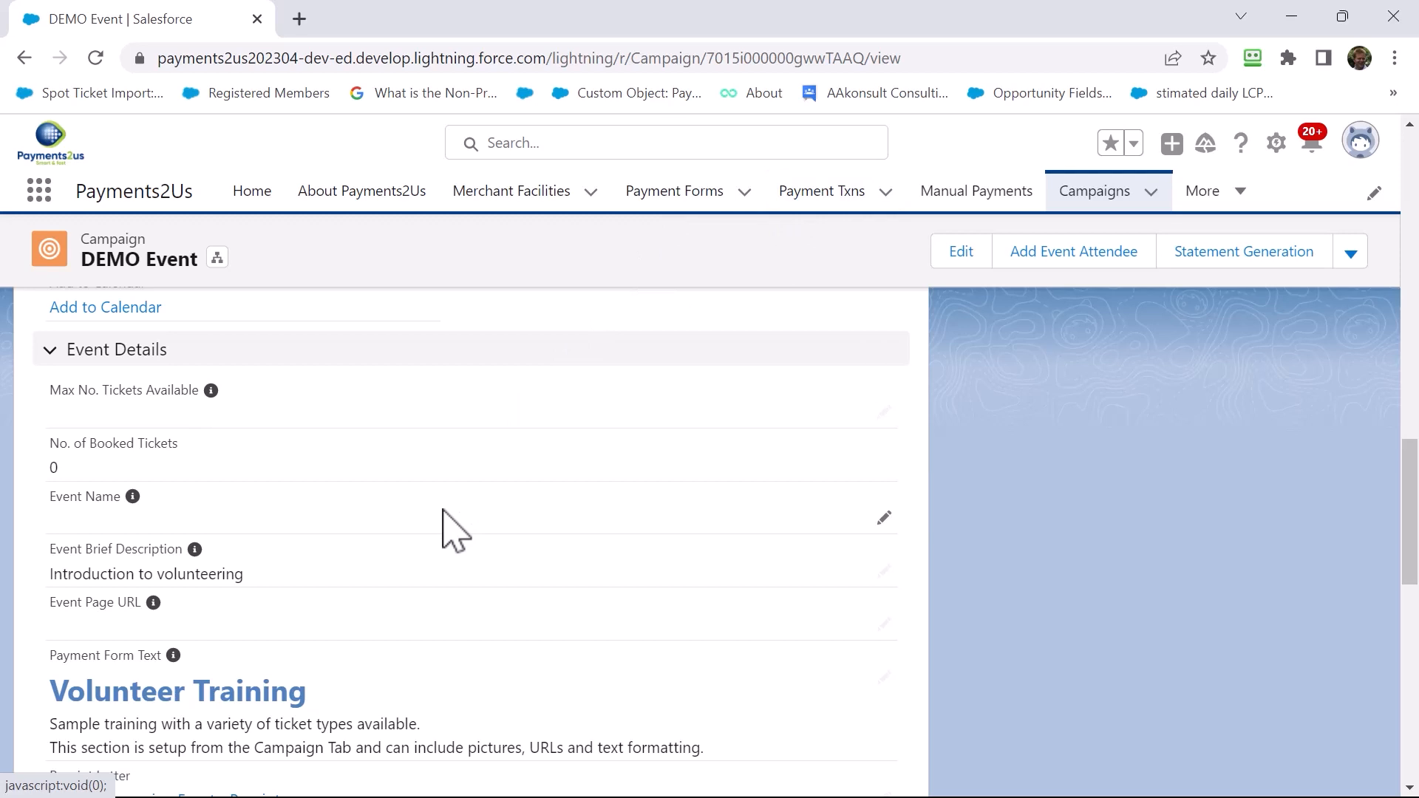
{"action": "scroll", "coordinate": [447, 521], "scroll_direction": "down", "scroll_amount": 3}
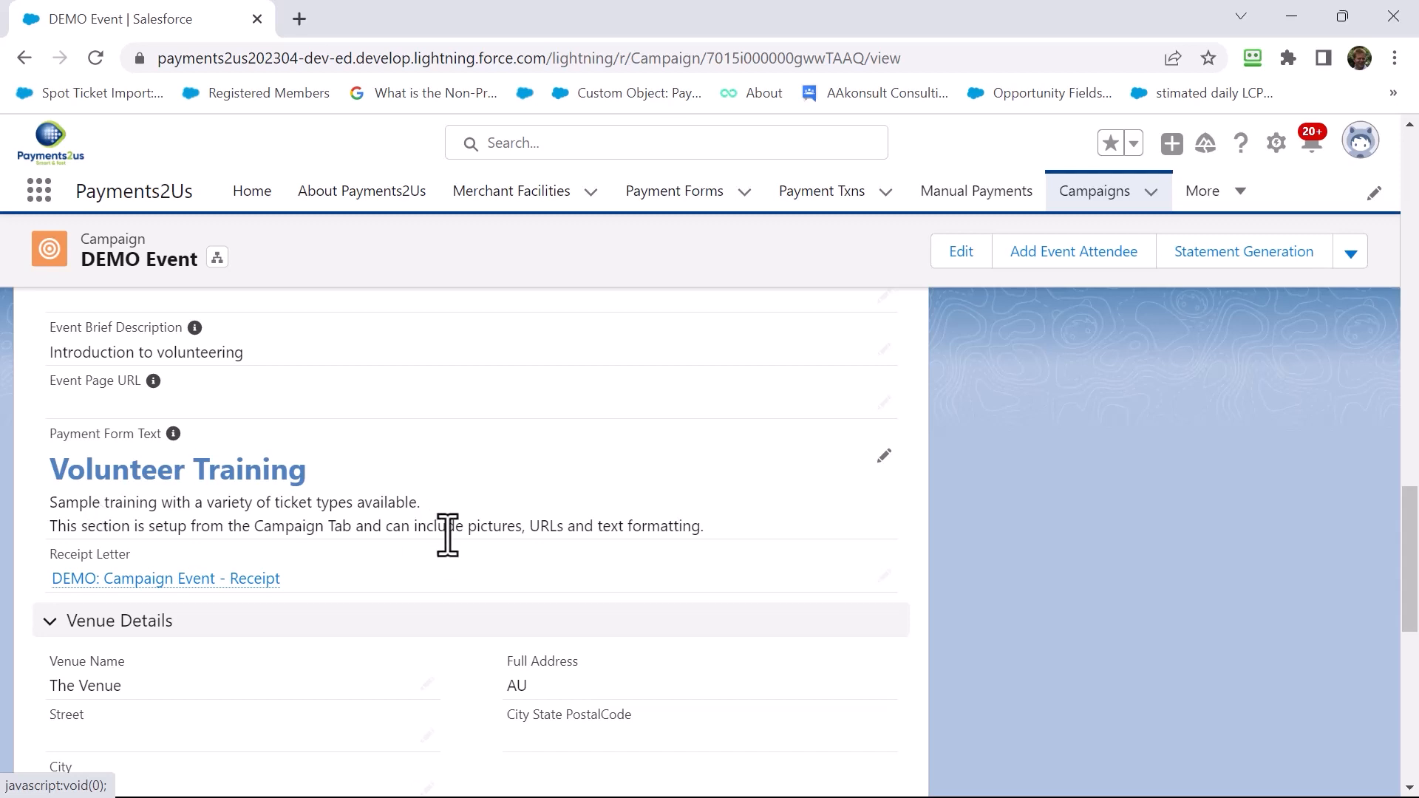
{"action": "scroll", "coordinate": [451, 547], "scroll_direction": "down", "scroll_amount": 5}
{"action": "scroll", "coordinate": [460, 553], "scroll_direction": "down", "scroll_amount": 2}
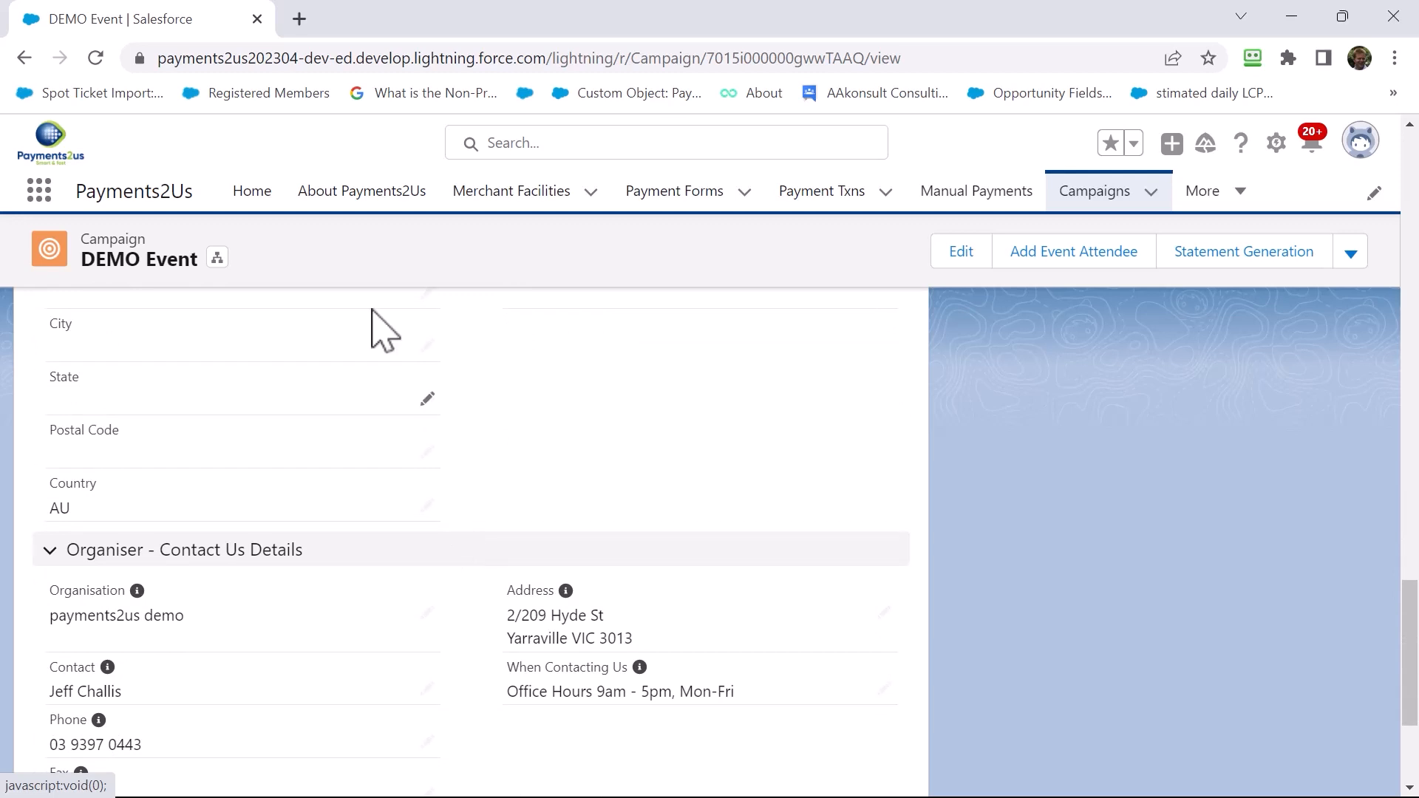
{"action": "left_click", "coordinate": [345, 197]}
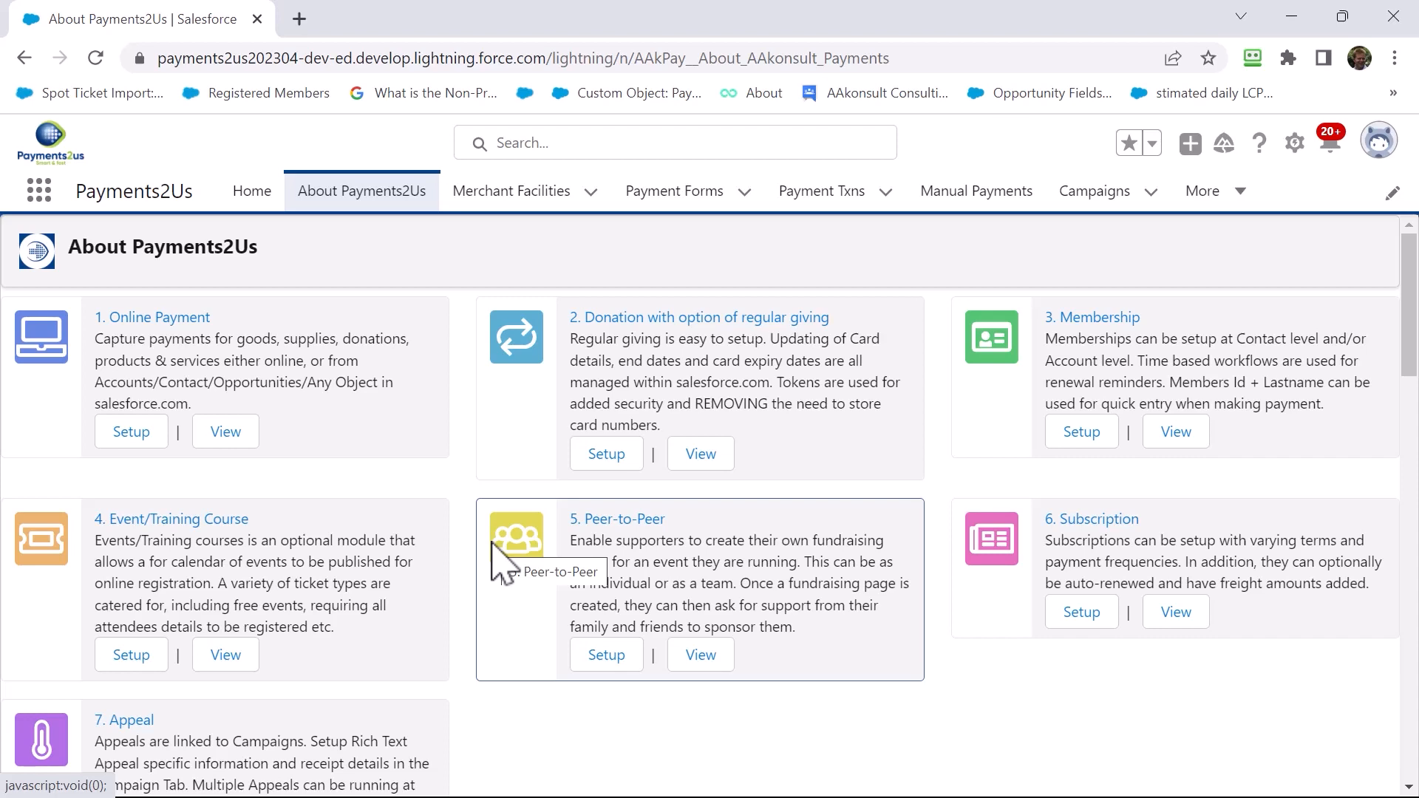
Open the Volunteer Training event payment form in a new tab, showing the Member, Non Member, student and Team of Four tickets
{"action": "left_click", "coordinate": [223, 665]}
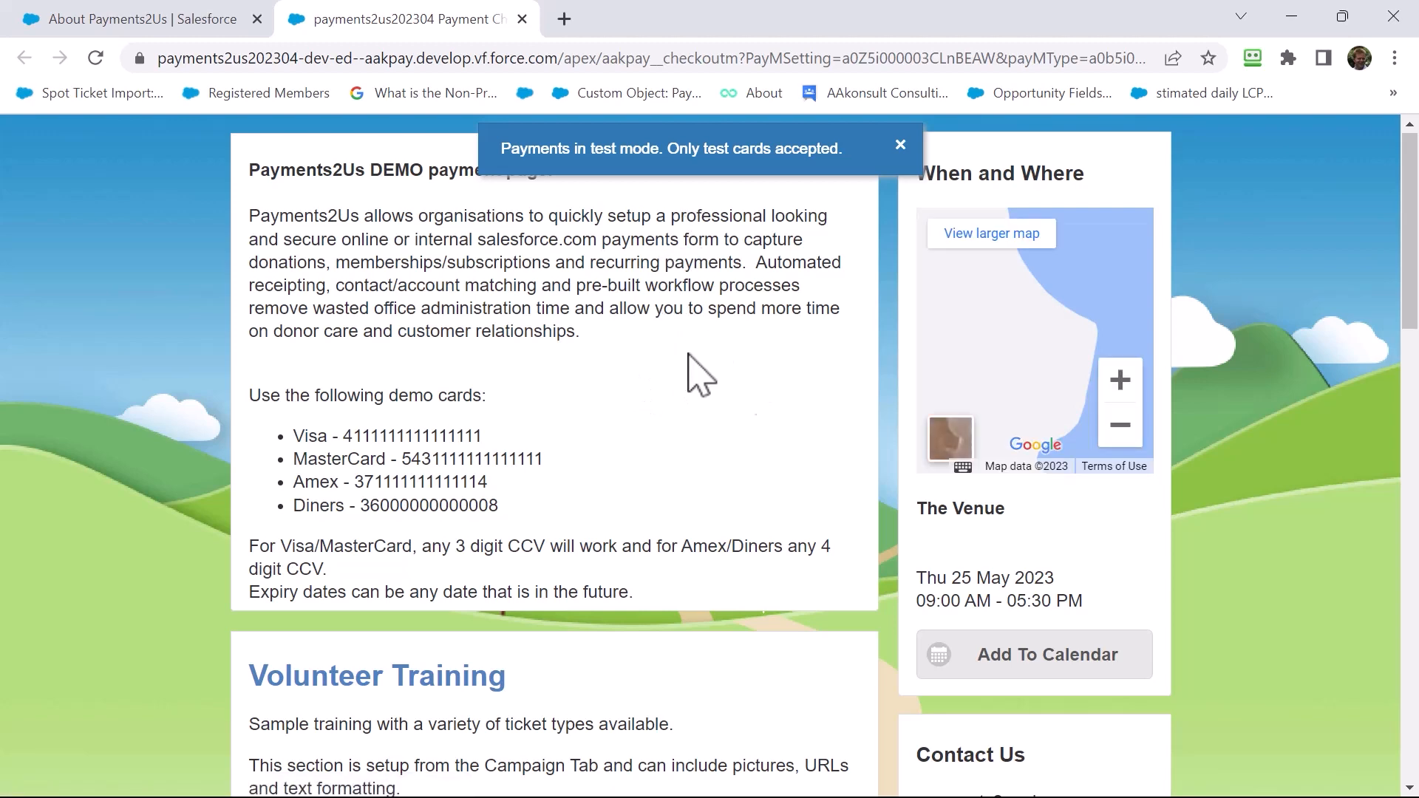
{"action": "scroll", "coordinate": [872, 480], "scroll_direction": "down", "scroll_amount": 1}
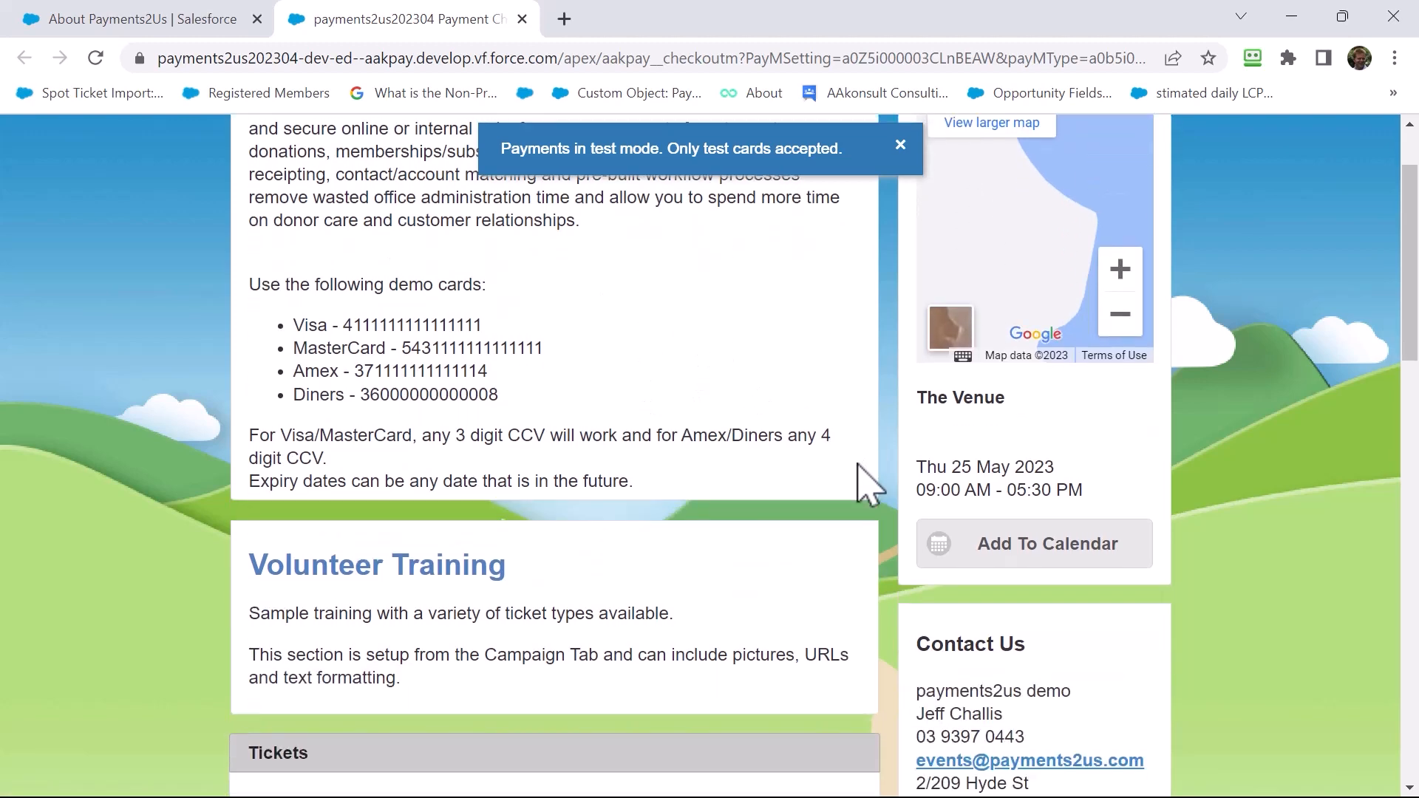
{"action": "scroll", "coordinate": [869, 484], "scroll_direction": "down", "scroll_amount": 1}
{"action": "scroll", "coordinate": [676, 534], "scroll_direction": "down", "scroll_amount": 2}
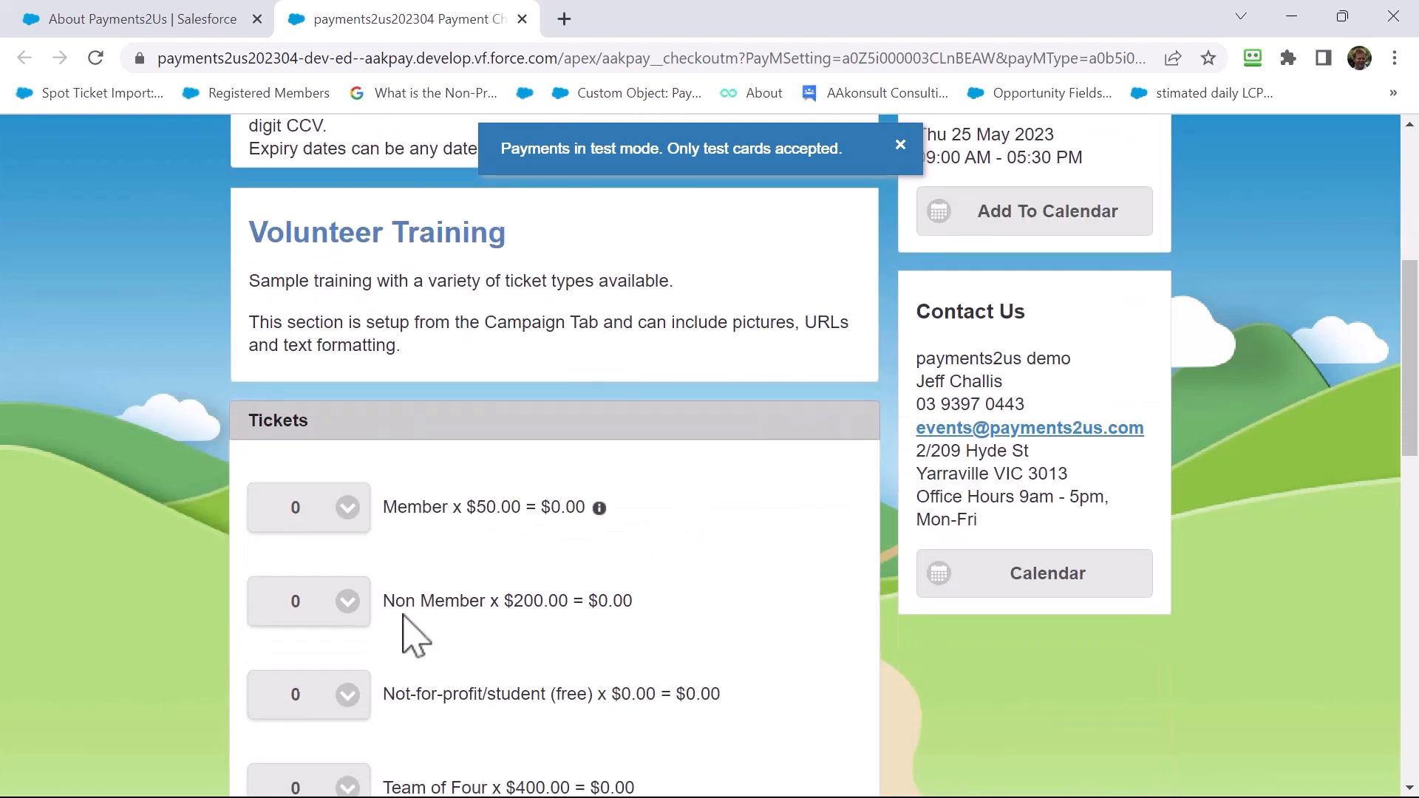
Select 2 Non Member tickets, bringing the Total Amount Payable to $400.00
{"action": "left_click", "coordinate": [314, 612]}
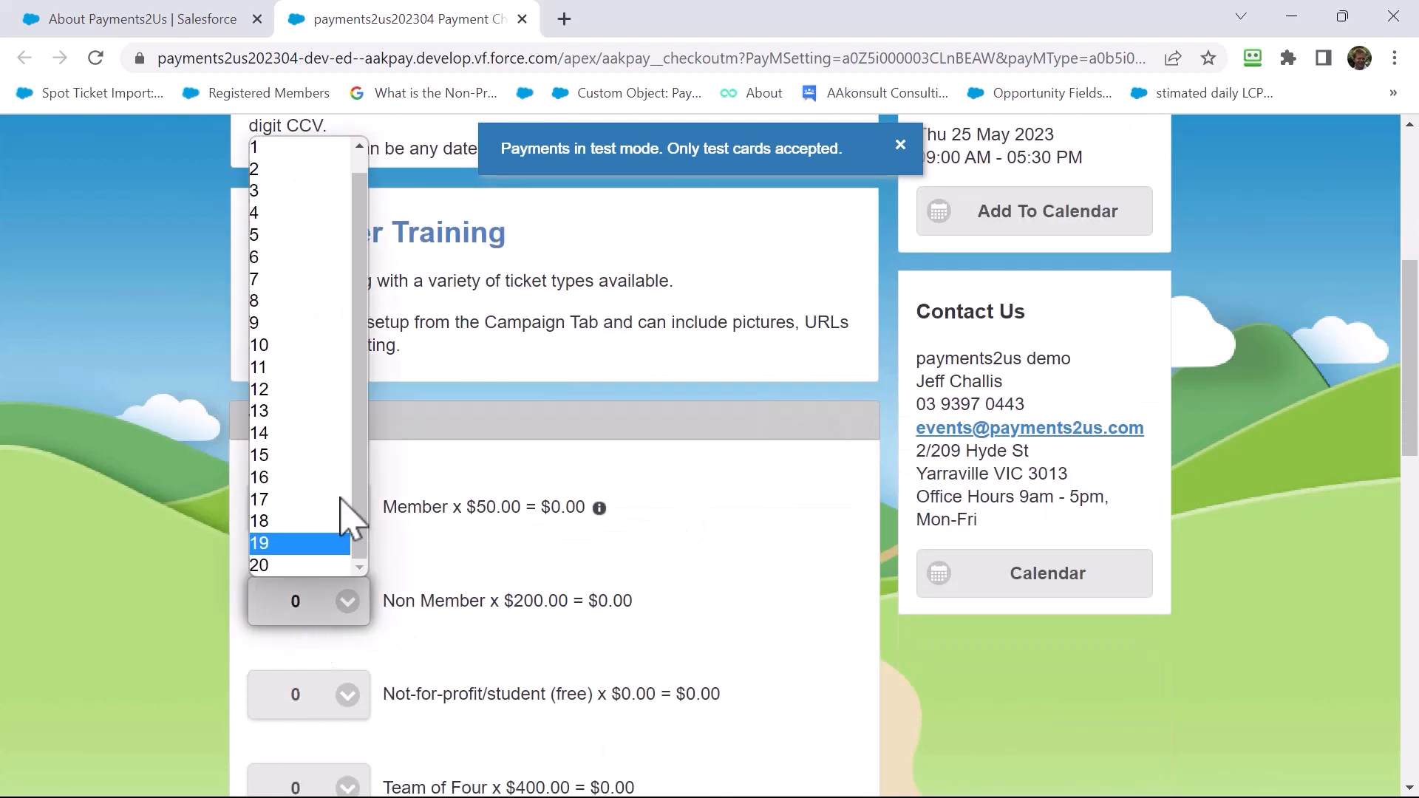
{"action": "left_click", "coordinate": [326, 171]}
{"action": "scroll", "coordinate": [573, 428], "scroll_direction": "down", "scroll_amount": 1}
{"action": "scroll", "coordinate": [584, 432], "scroll_direction": "down", "scroll_amount": 1}
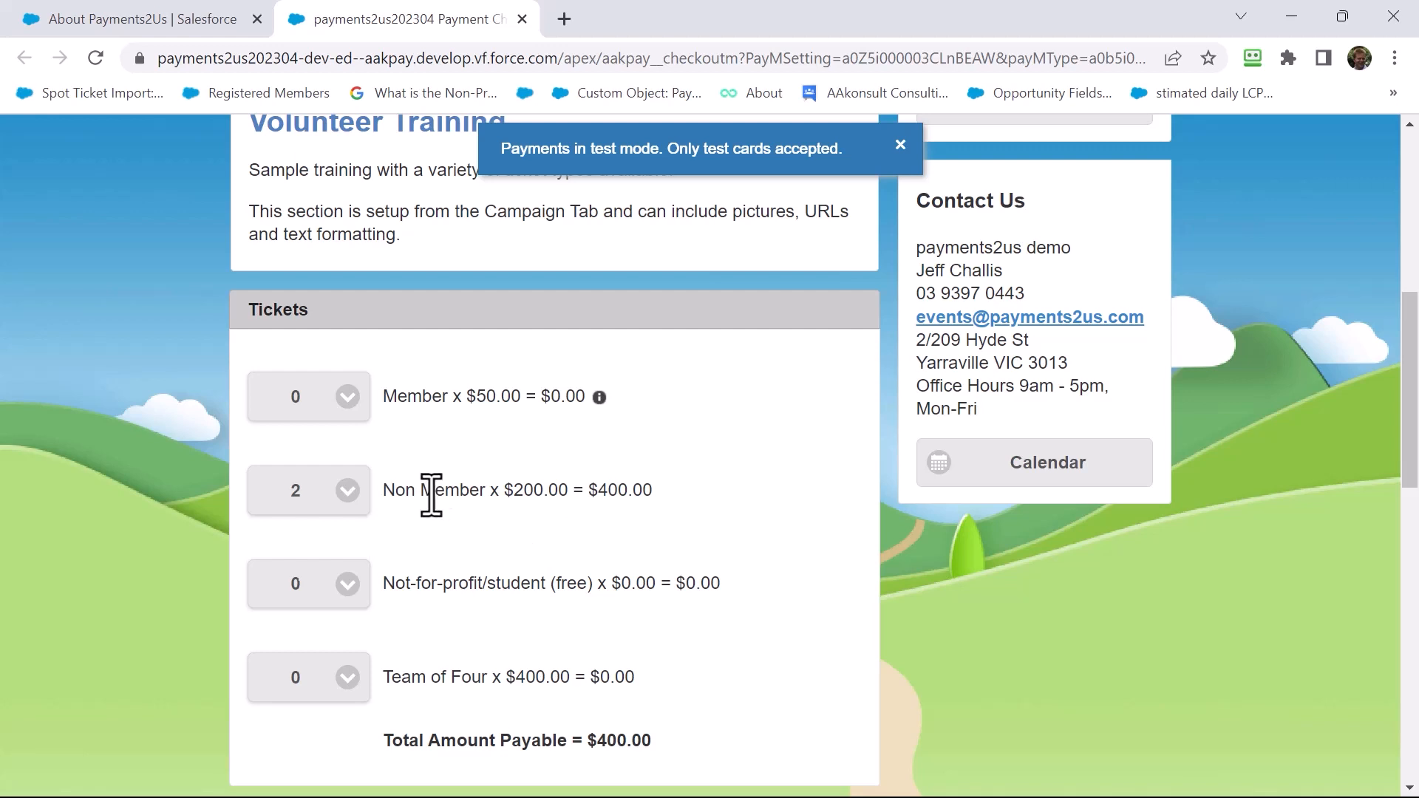
{"action": "scroll", "coordinate": [458, 486], "scroll_direction": "down", "scroll_amount": 6}
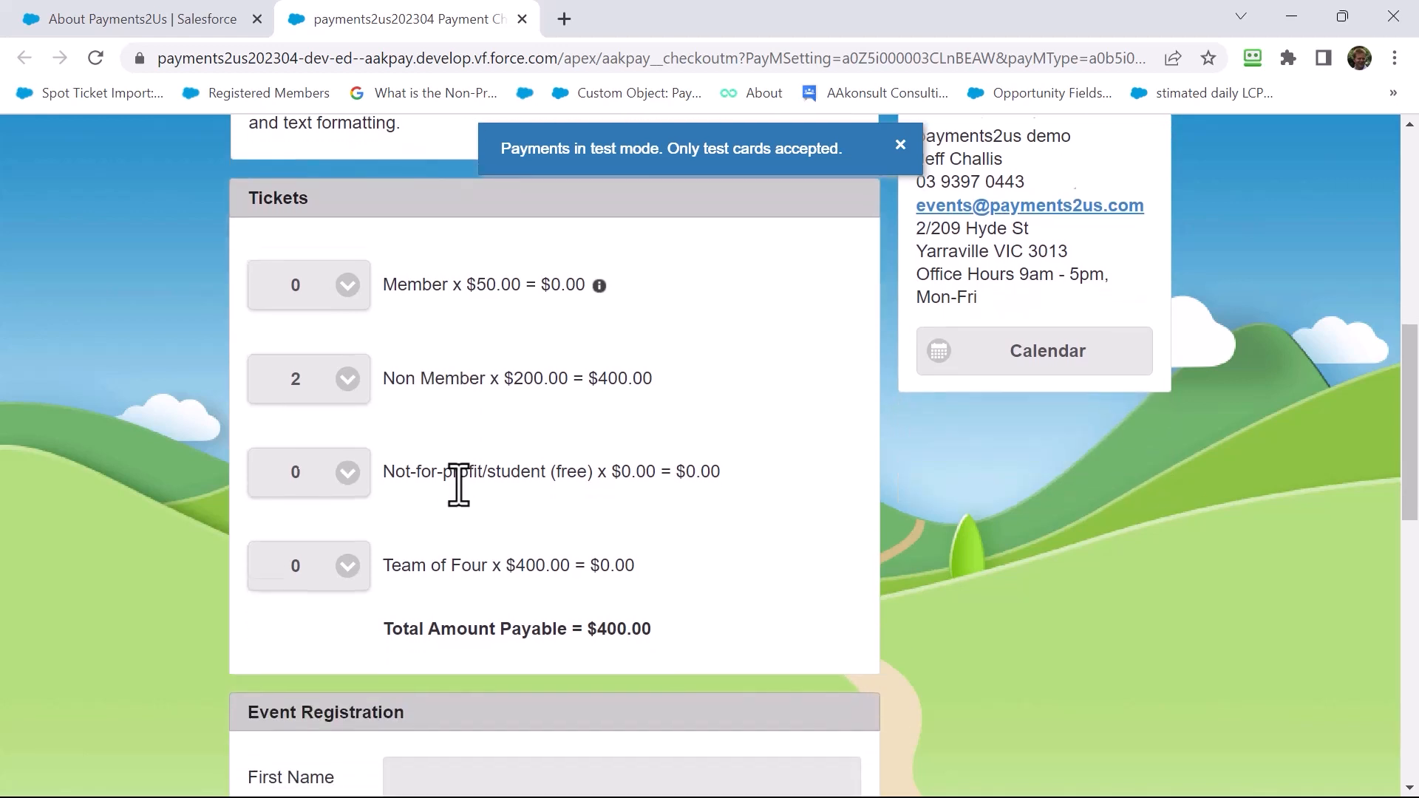
Enter the buyer's first and last name, email address and phone number, then continue registration
{"action": "left_click", "coordinate": [458, 460]}
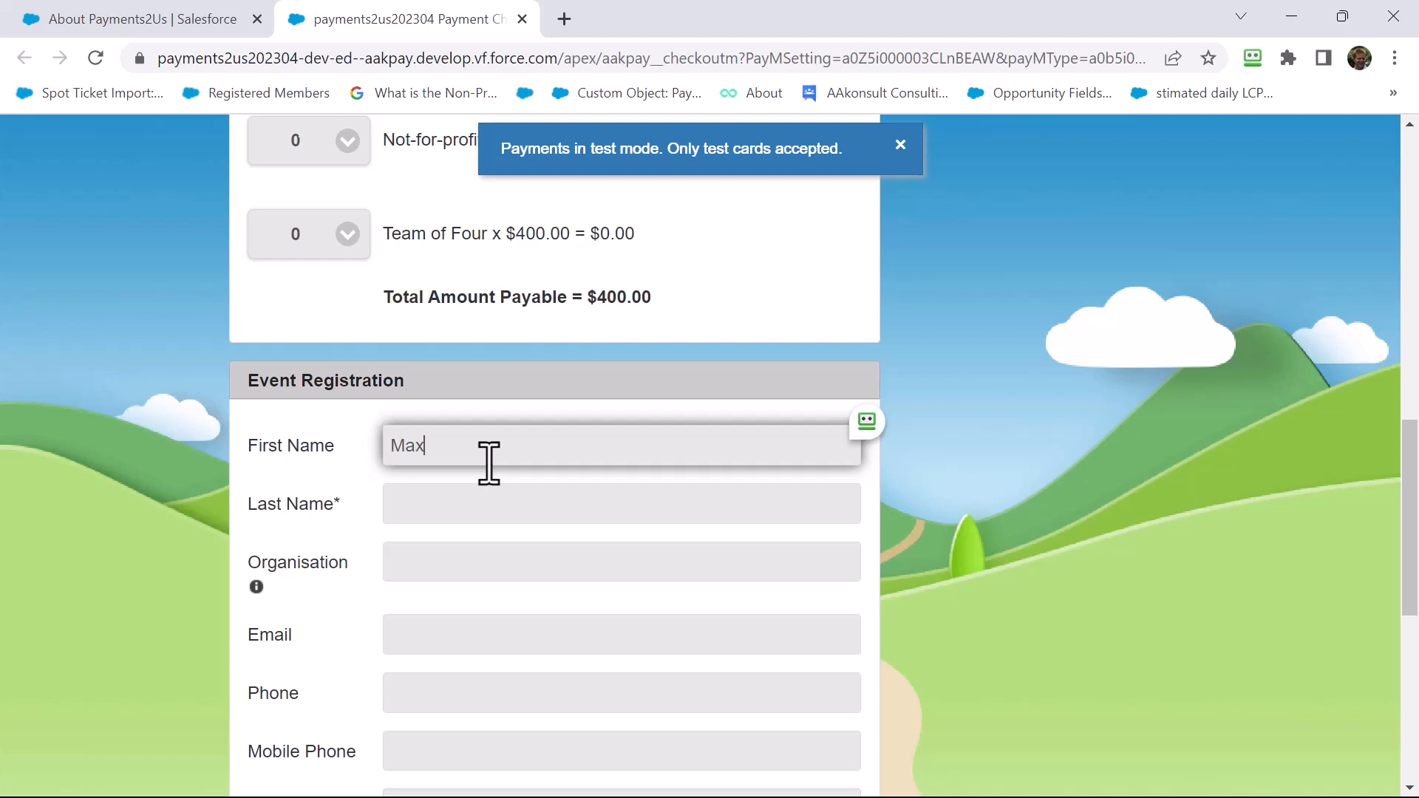
{"action": "key", "text": "Tab"}
{"action": "type", "text": "Sco"}
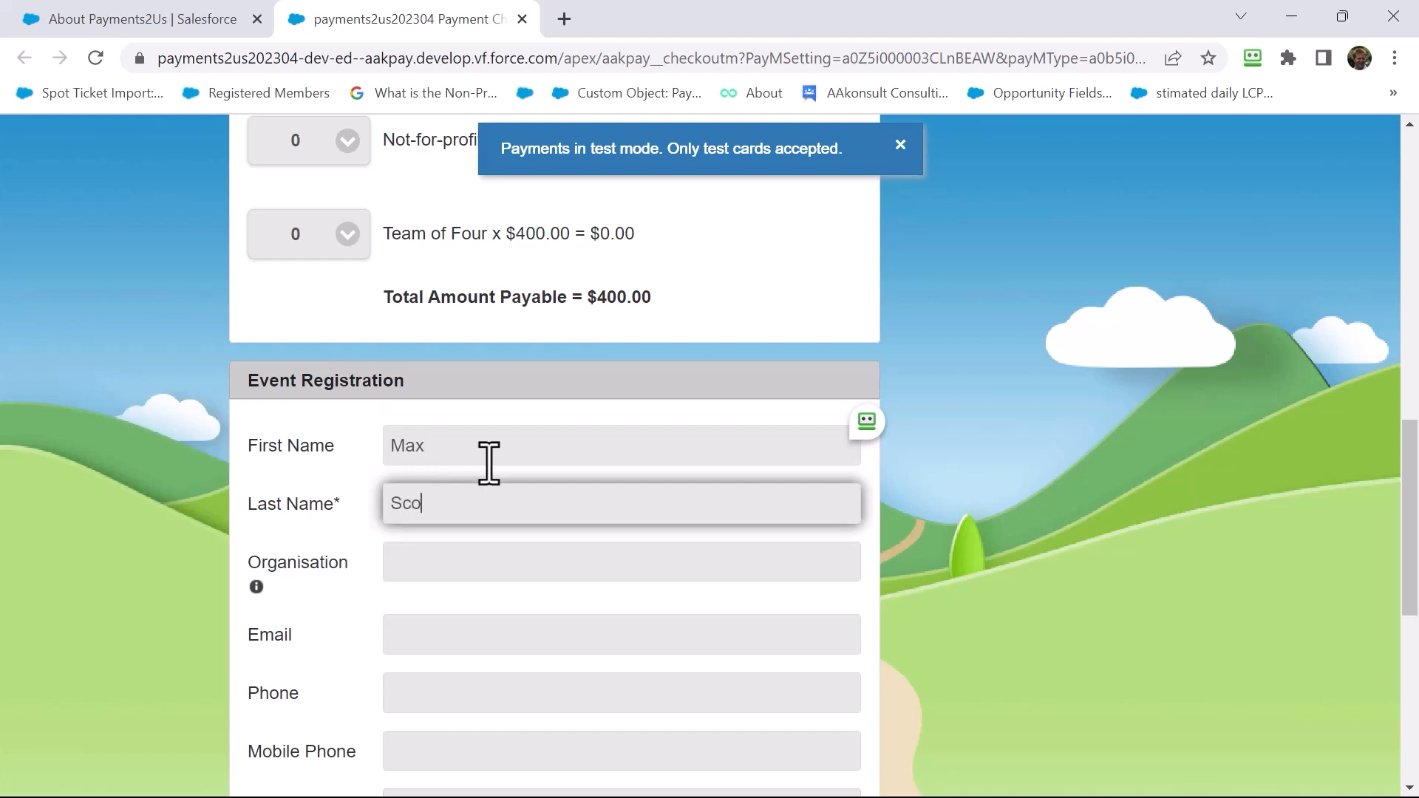
{"action": "type", "text": "tt"}
{"action": "key", "text": "Tab"}
{"action": "key", "text": "Tab"}
{"action": "key", "text": "Tab"}
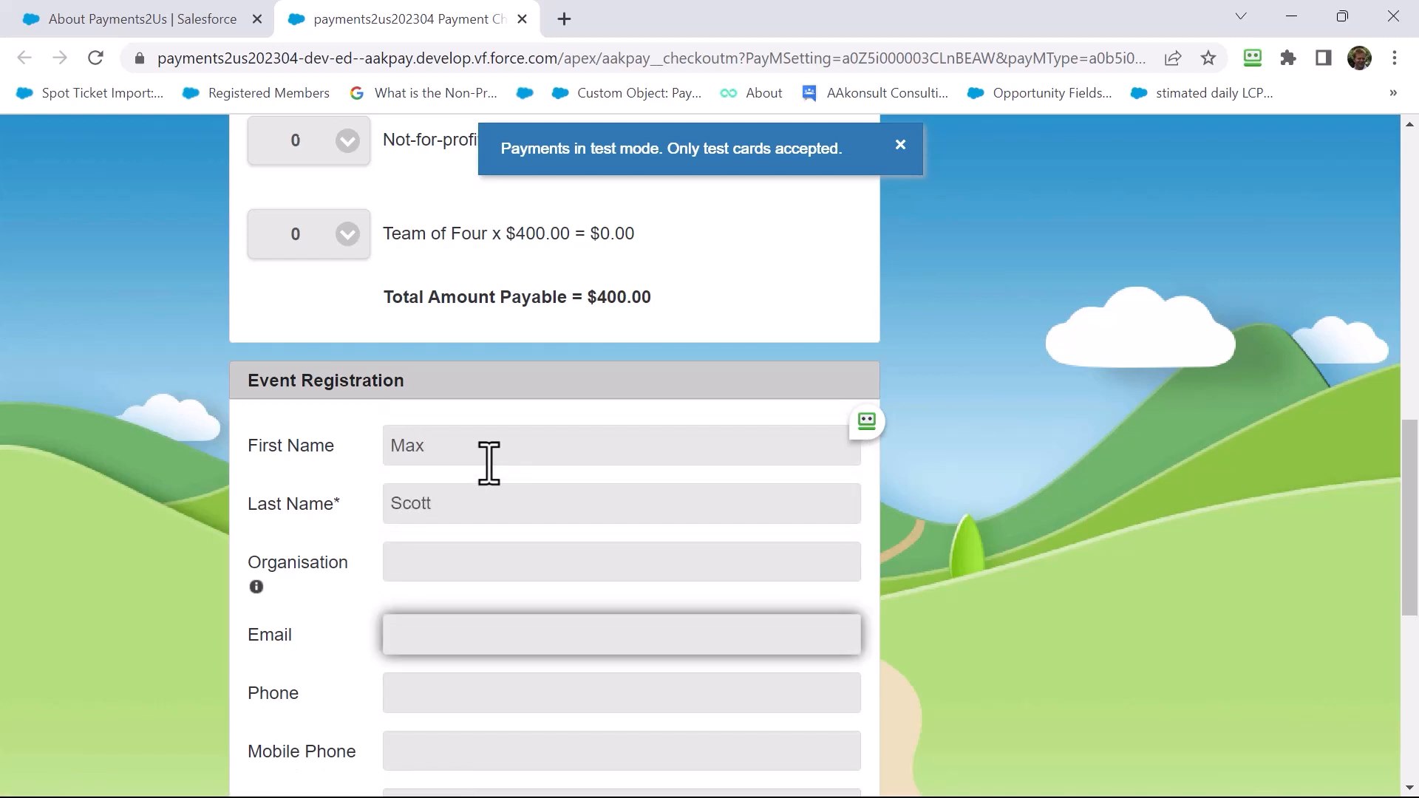
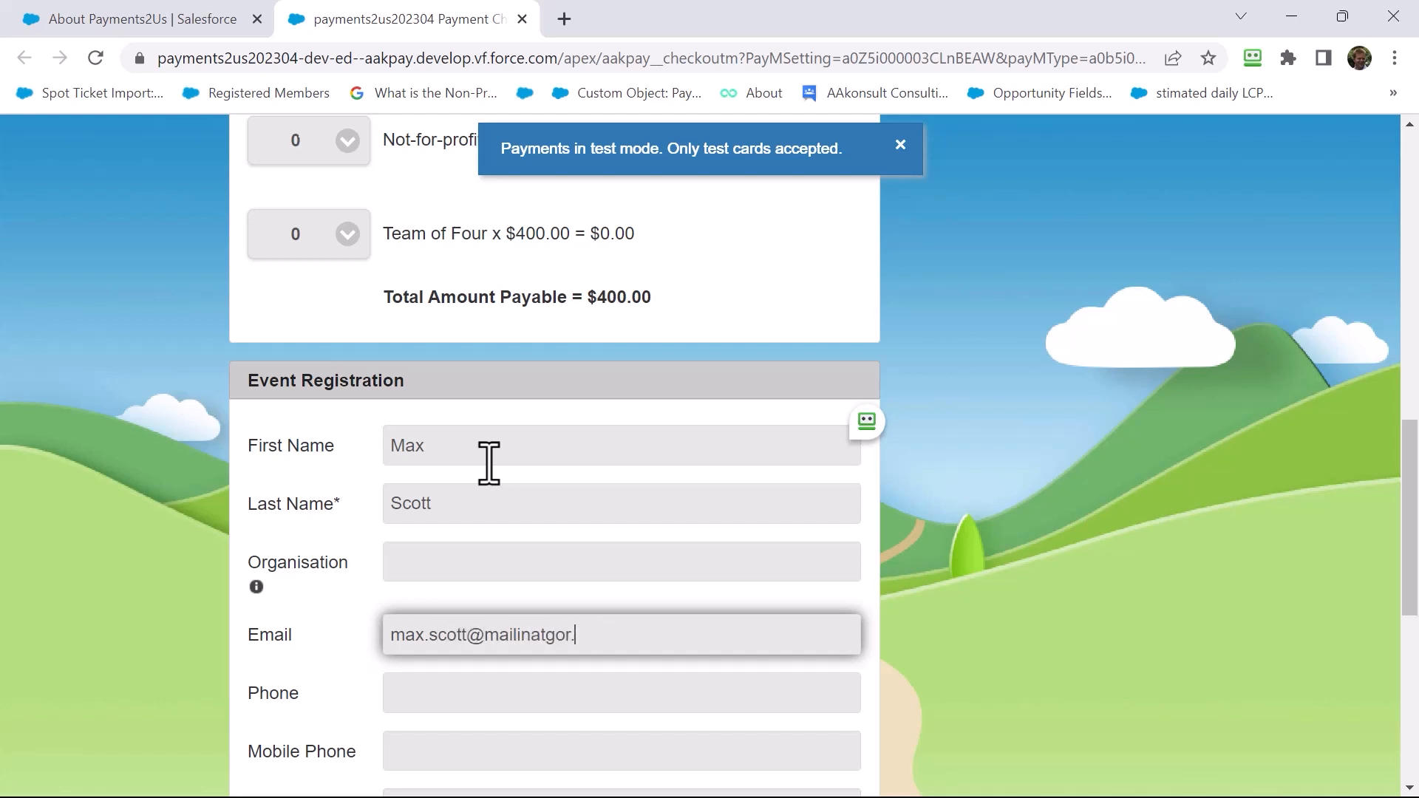
{"action": "key", "text": "Tab"}
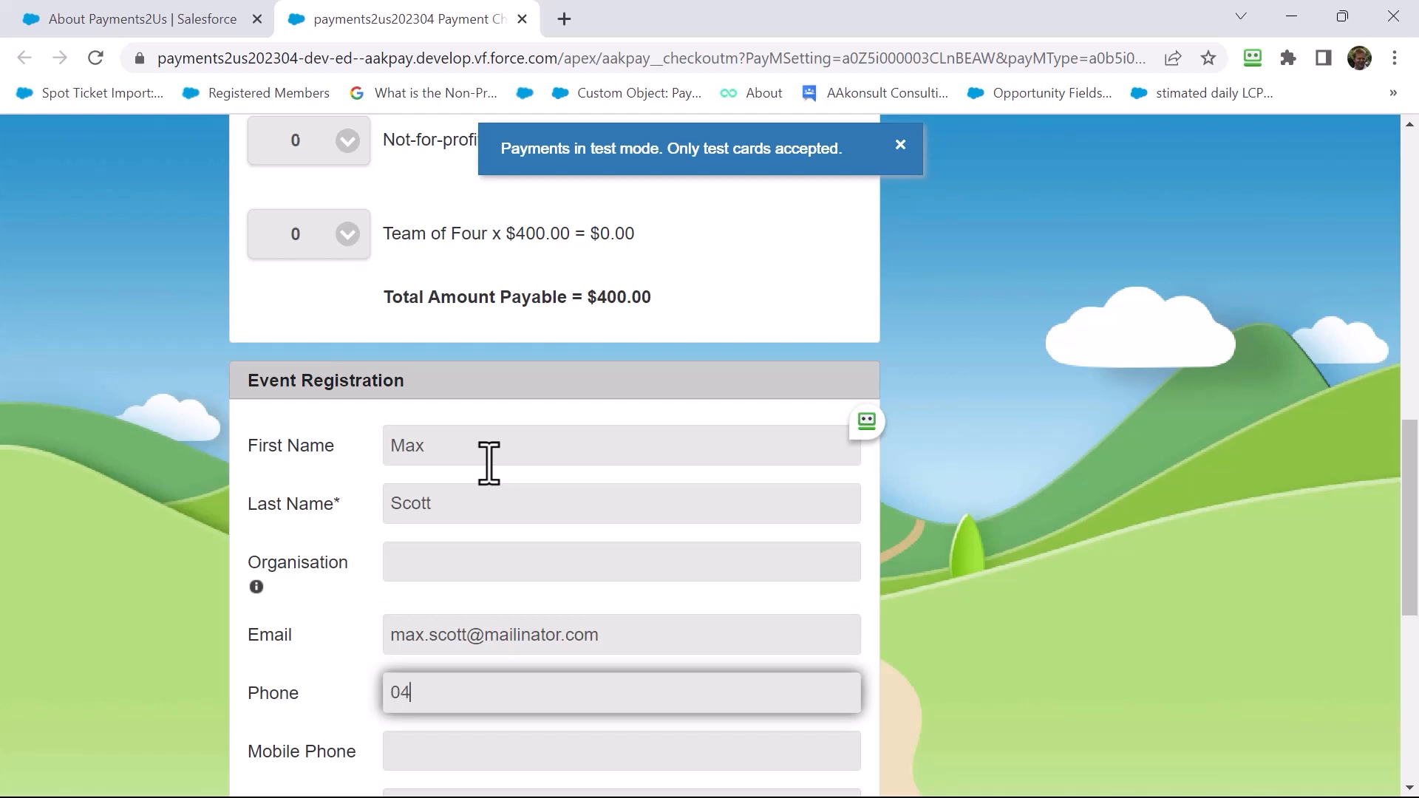
{"action": "scroll", "coordinate": [567, 418], "scroll_direction": "down", "scroll_amount": 3}
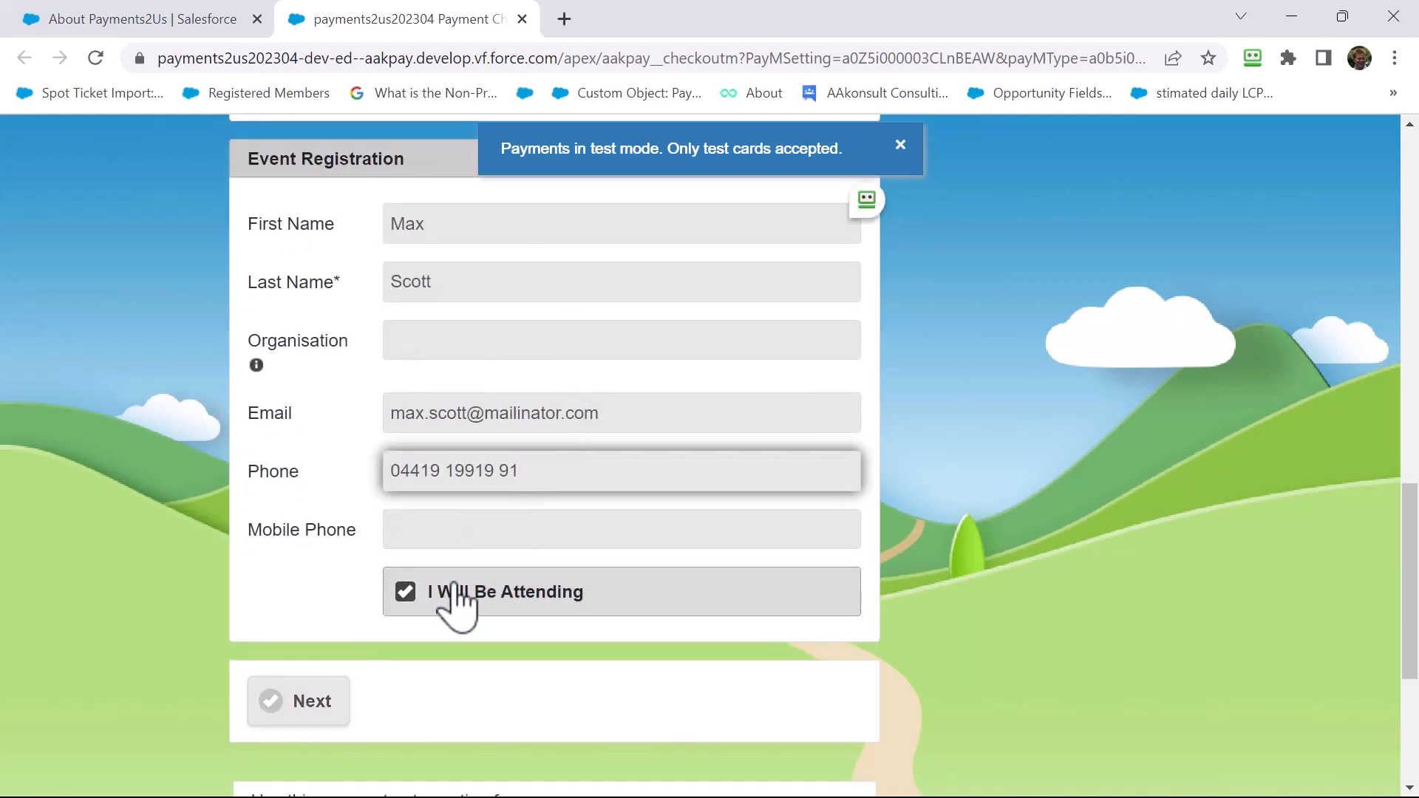
{"action": "left_click", "coordinate": [311, 711]}
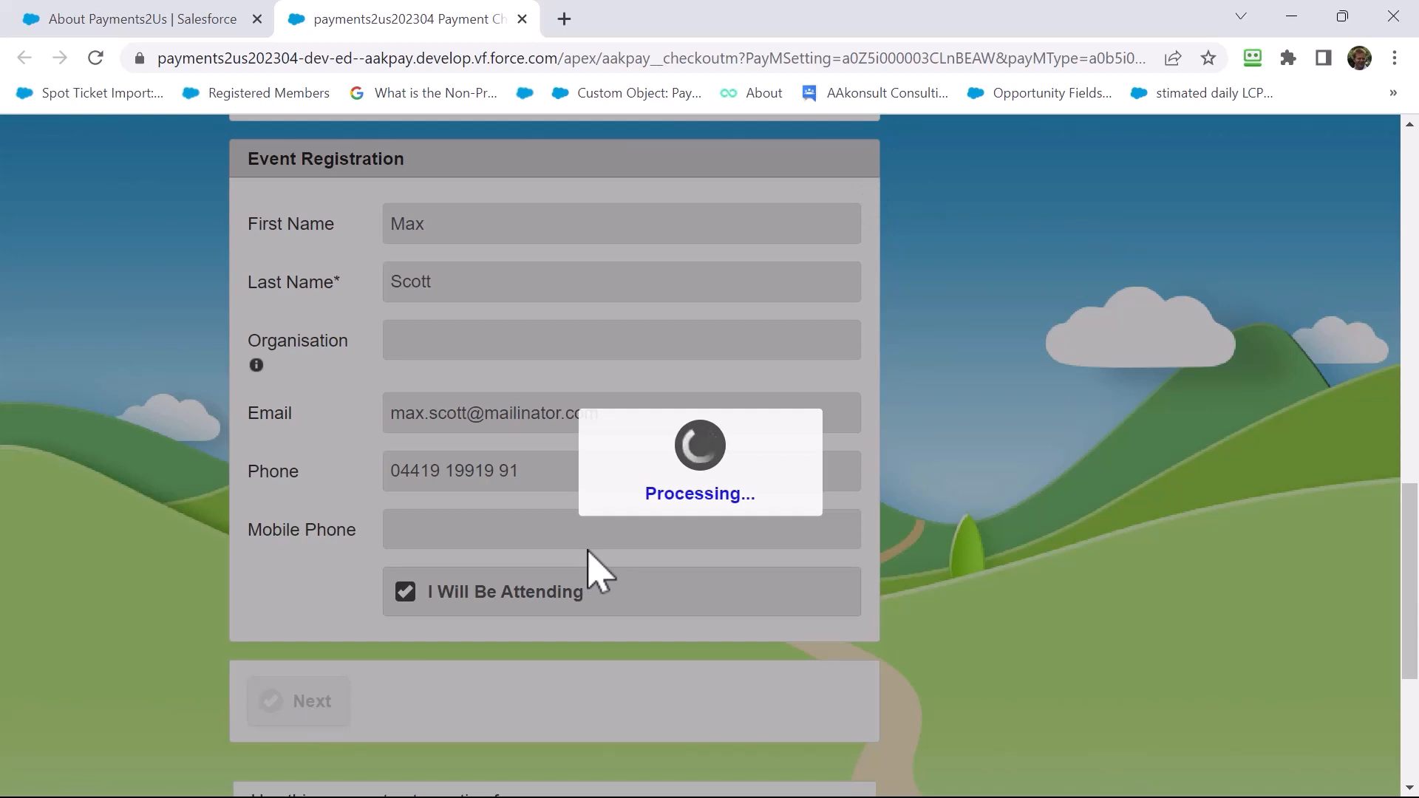
Save the buyer as first attendee, add a second attendee by first and last name, and continue
{"action": "scroll", "coordinate": [565, 539], "scroll_direction": "up", "scroll_amount": 3}
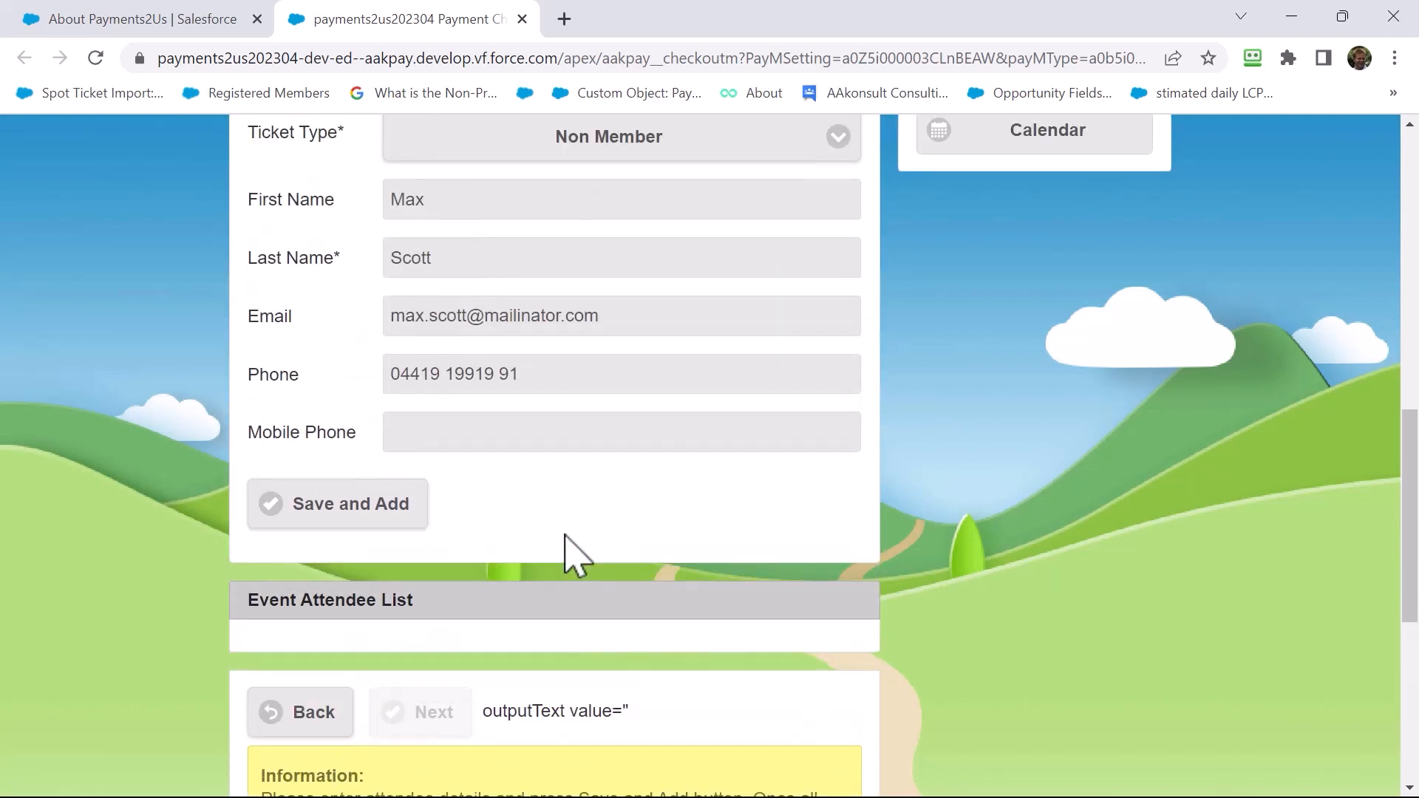
{"action": "left_click", "coordinate": [367, 517]}
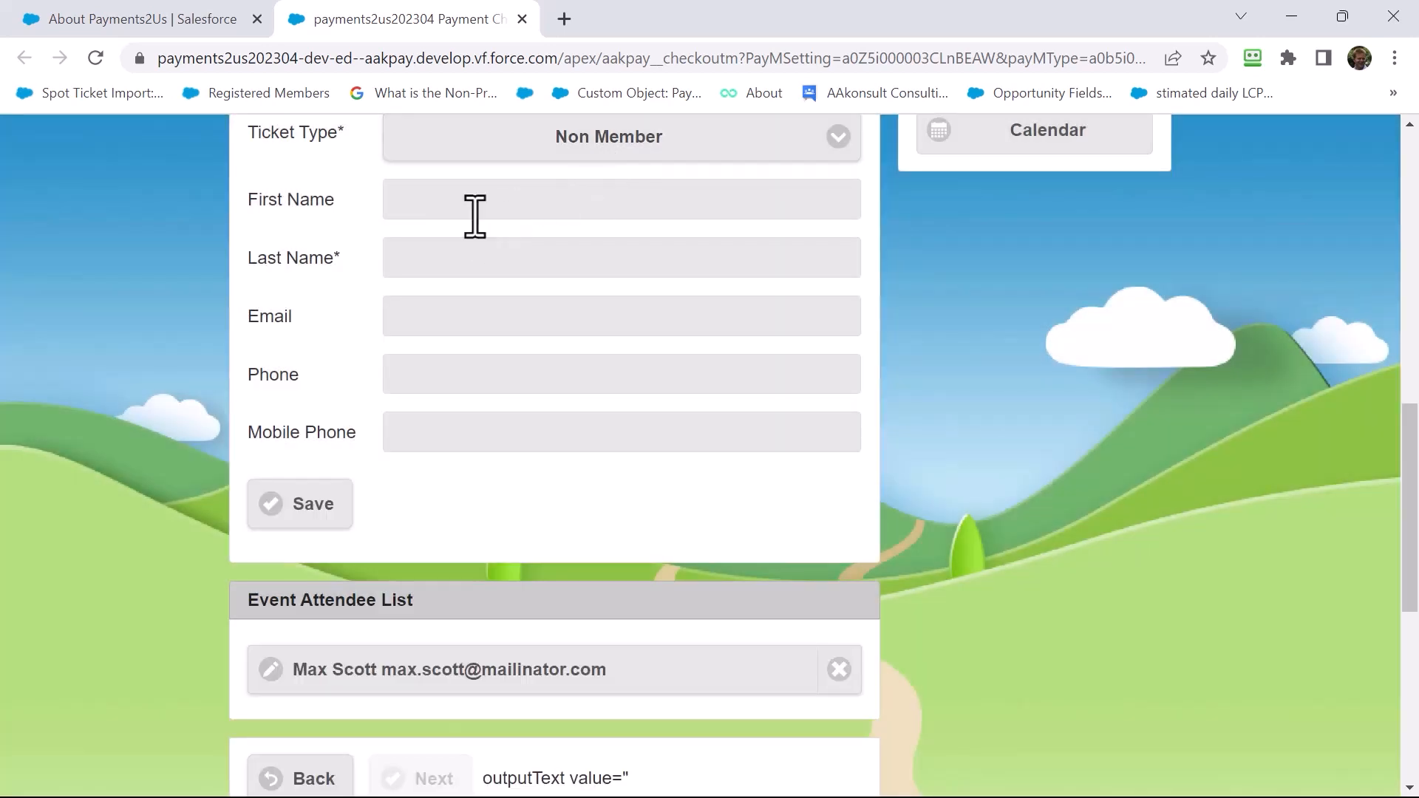
{"action": "left_click", "coordinate": [475, 211]}
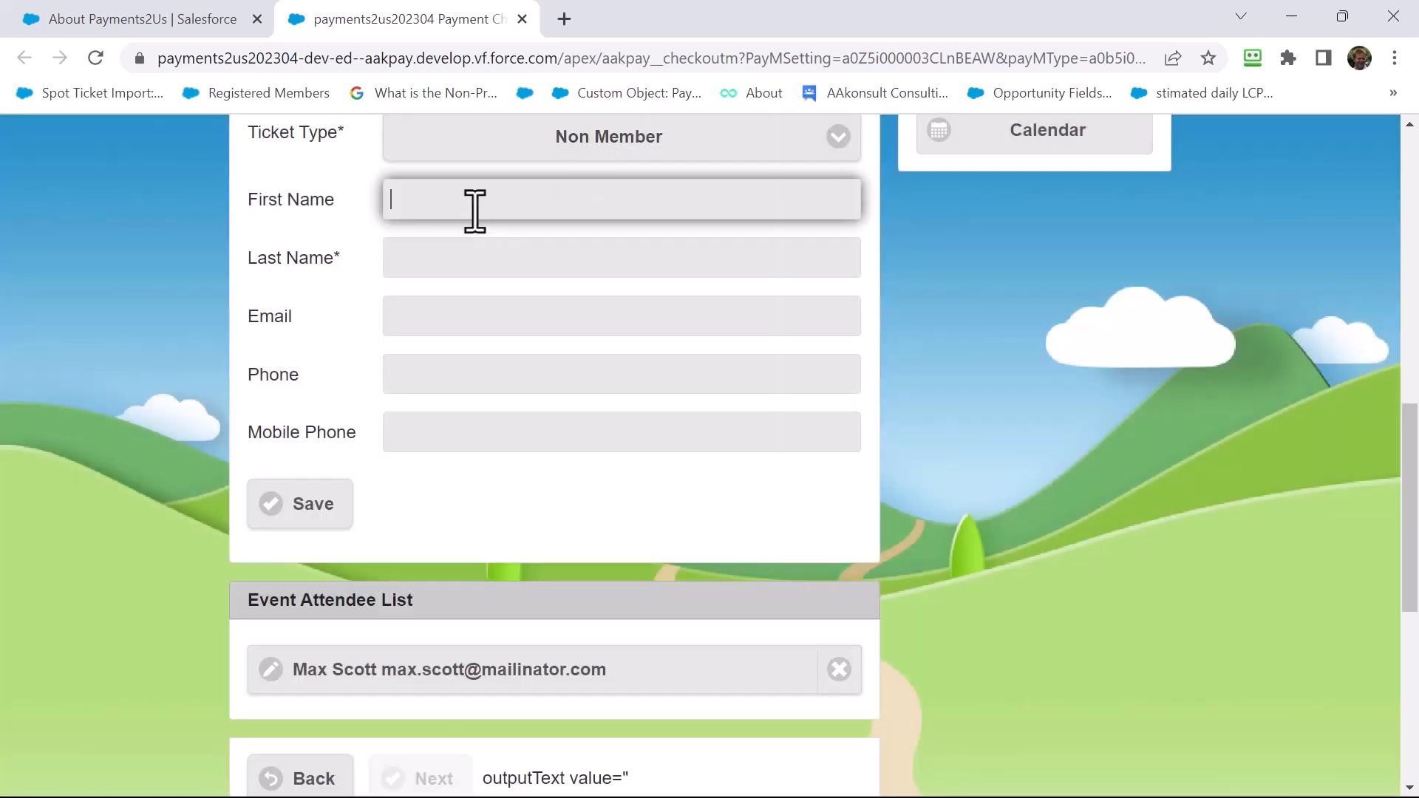
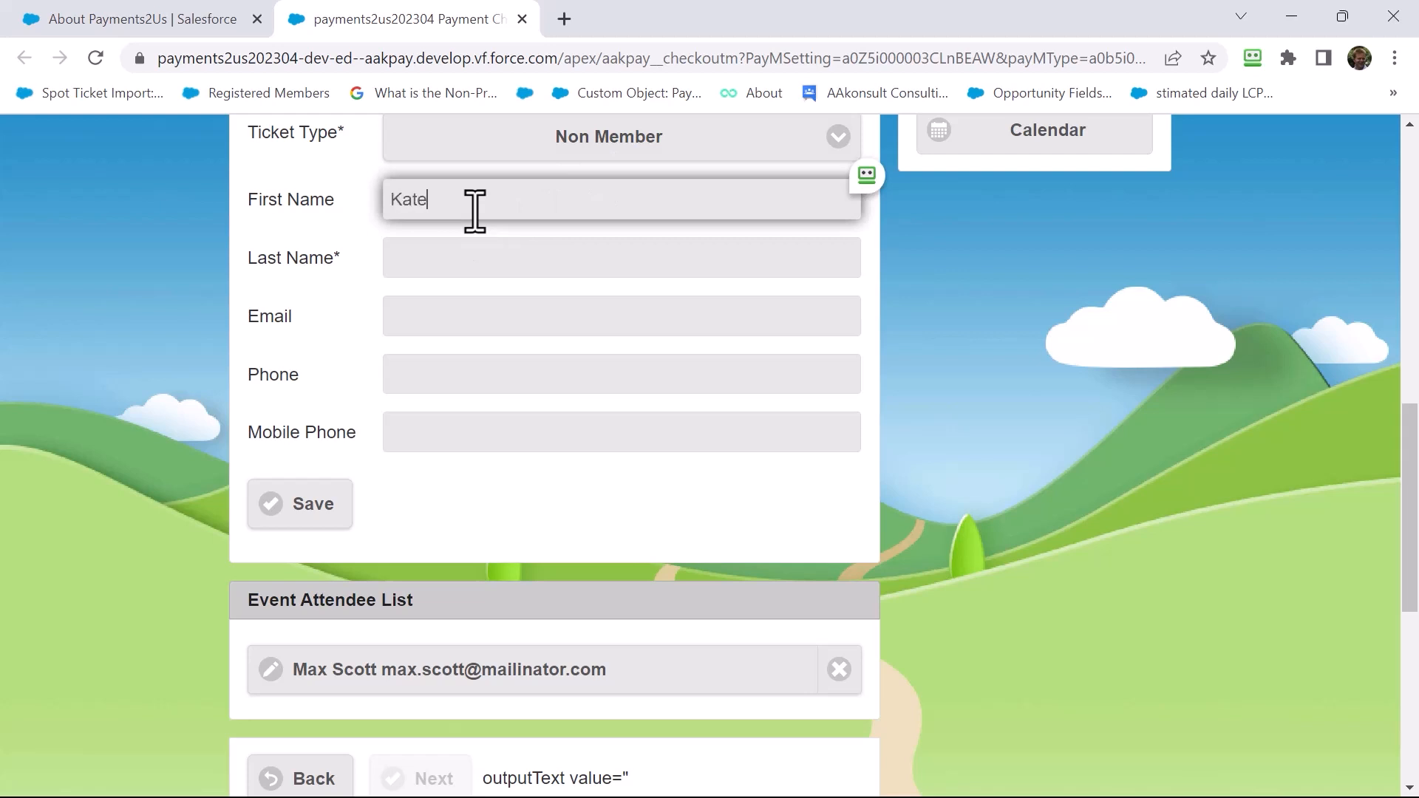
{"action": "key", "text": "Tab"}
{"action": "key", "text": "Tab"}
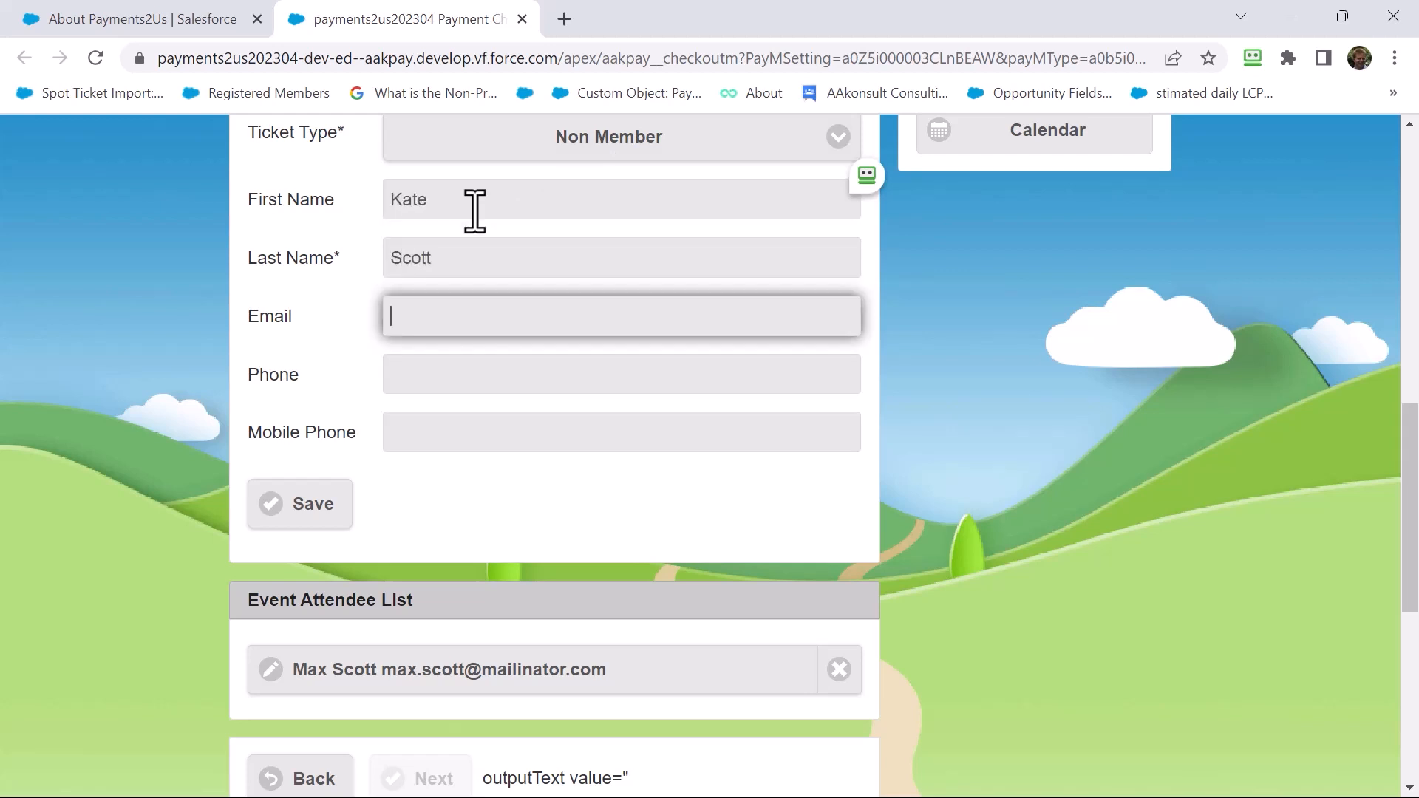
{"action": "left_click", "coordinate": [309, 511]}
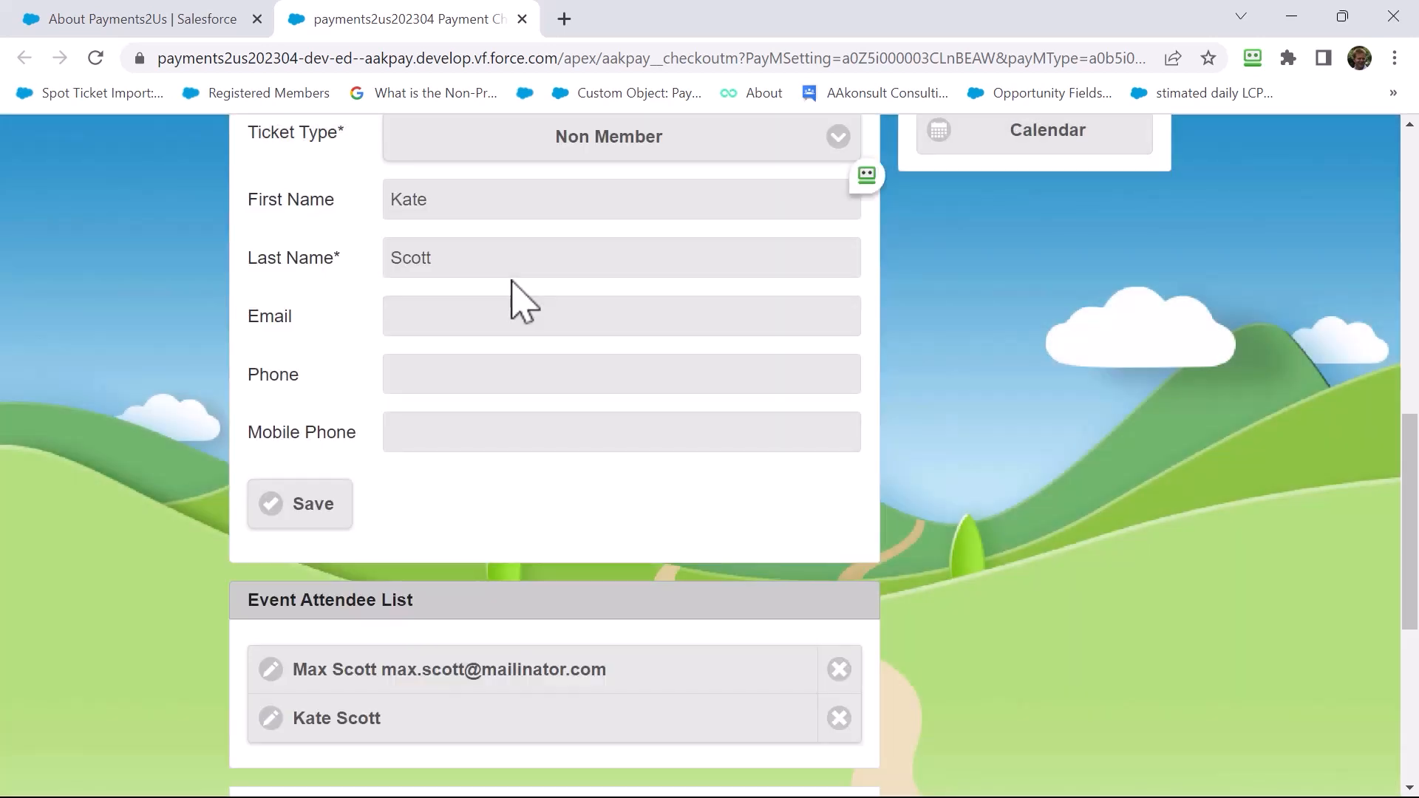
{"action": "scroll", "coordinate": [510, 310], "scroll_direction": "down", "scroll_amount": 3}
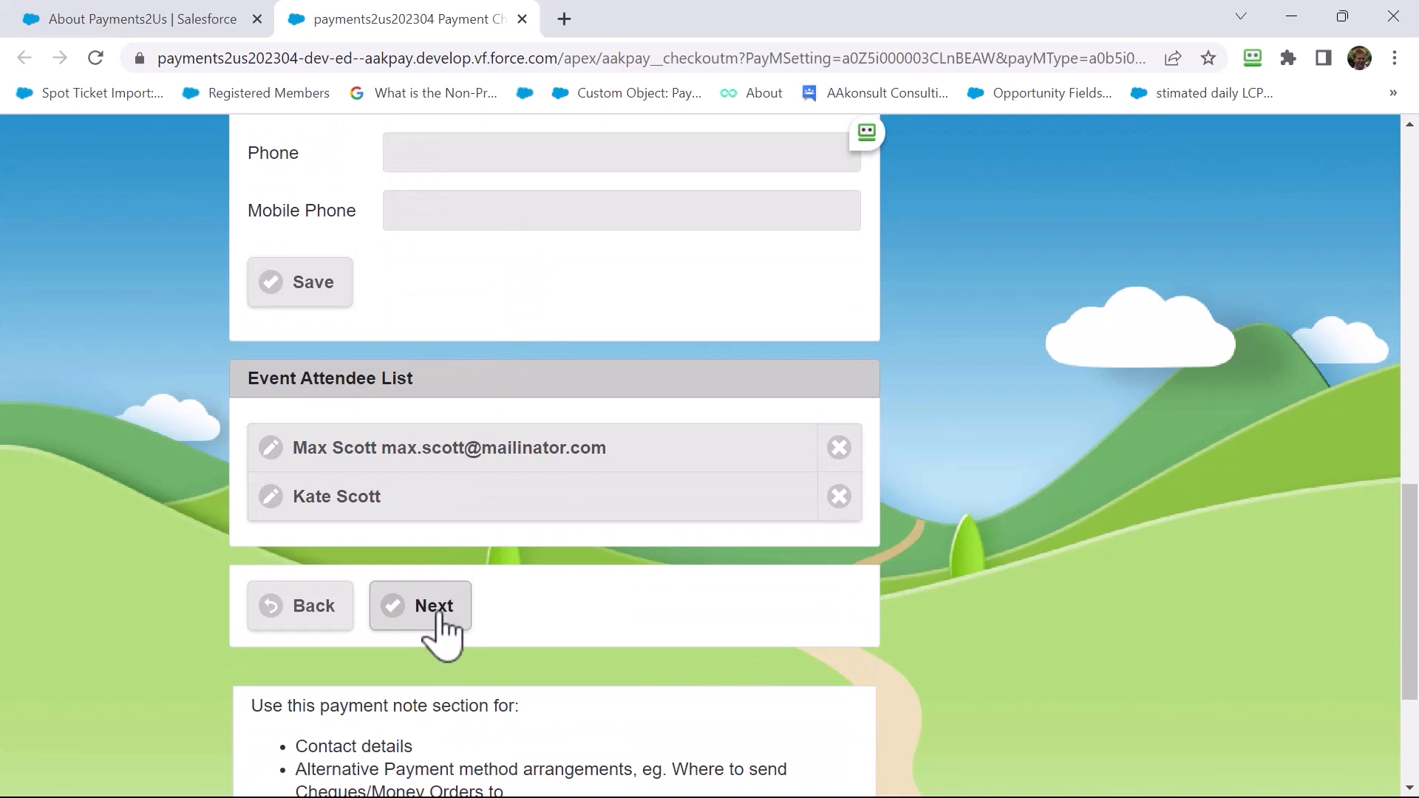
{"action": "left_click", "coordinate": [441, 631]}
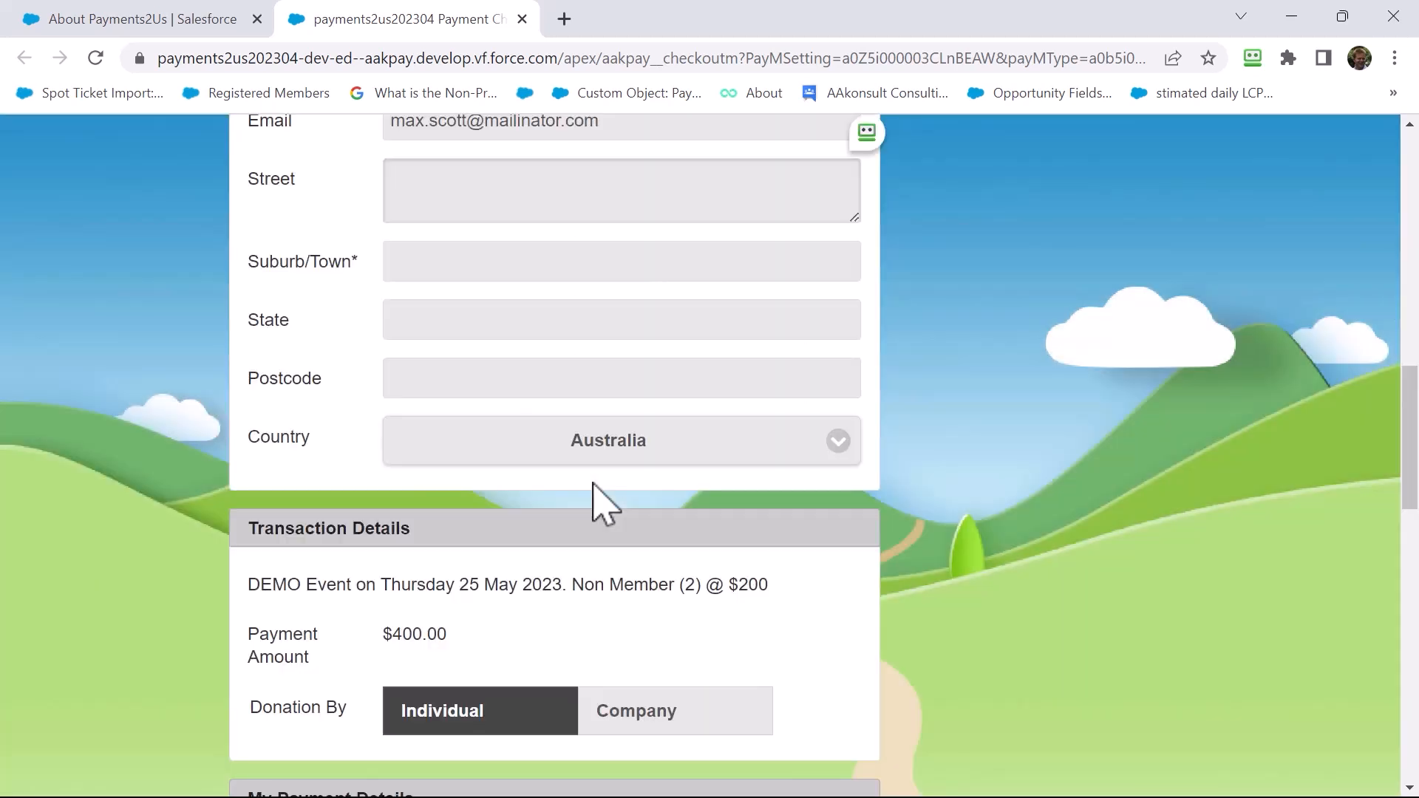
Enter the buyer's street address from the suggested match, auto-filling suburb, state and postcode
{"action": "scroll", "coordinate": [570, 548], "scroll_direction": "up", "scroll_amount": 3}
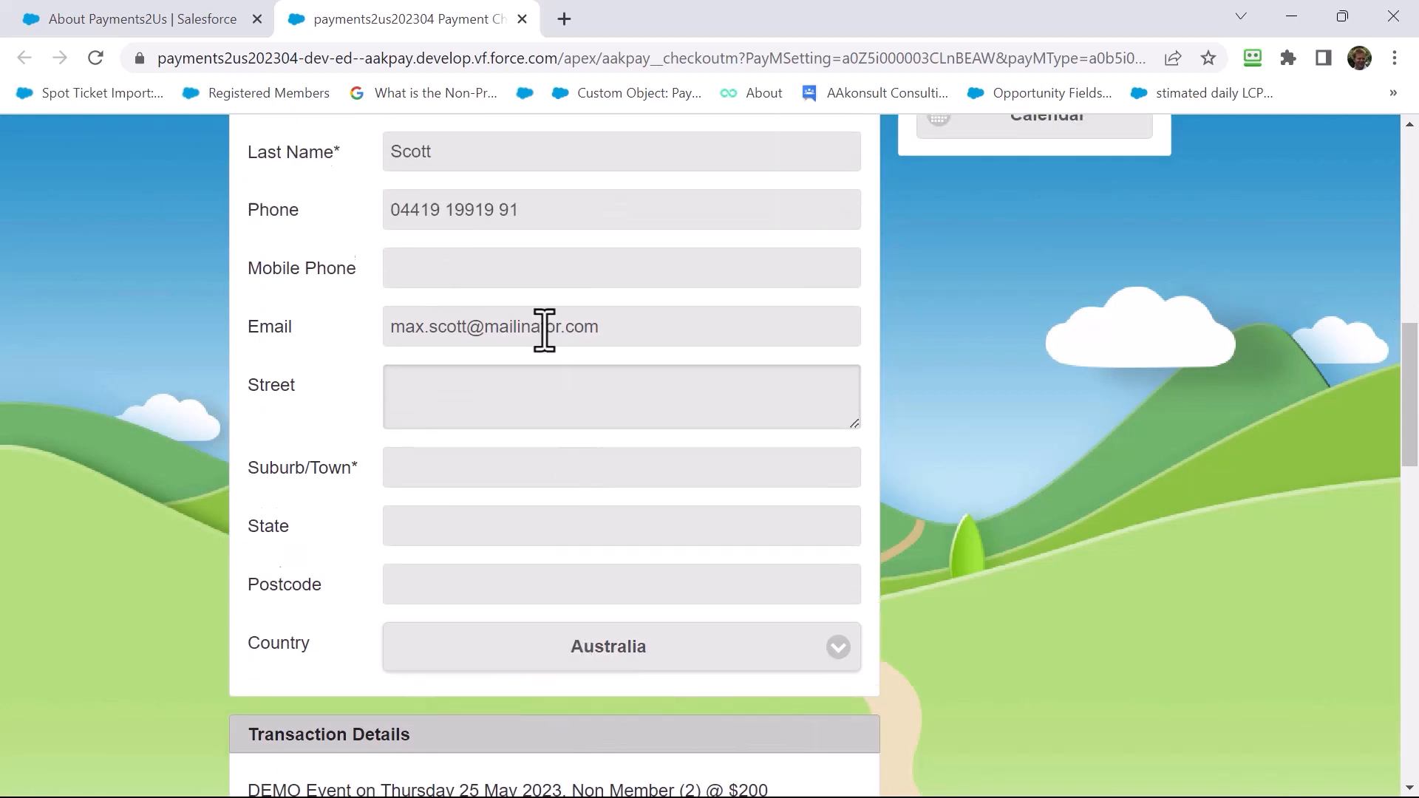
{"action": "scroll", "coordinate": [545, 329], "scroll_direction": "up", "scroll_amount": 3}
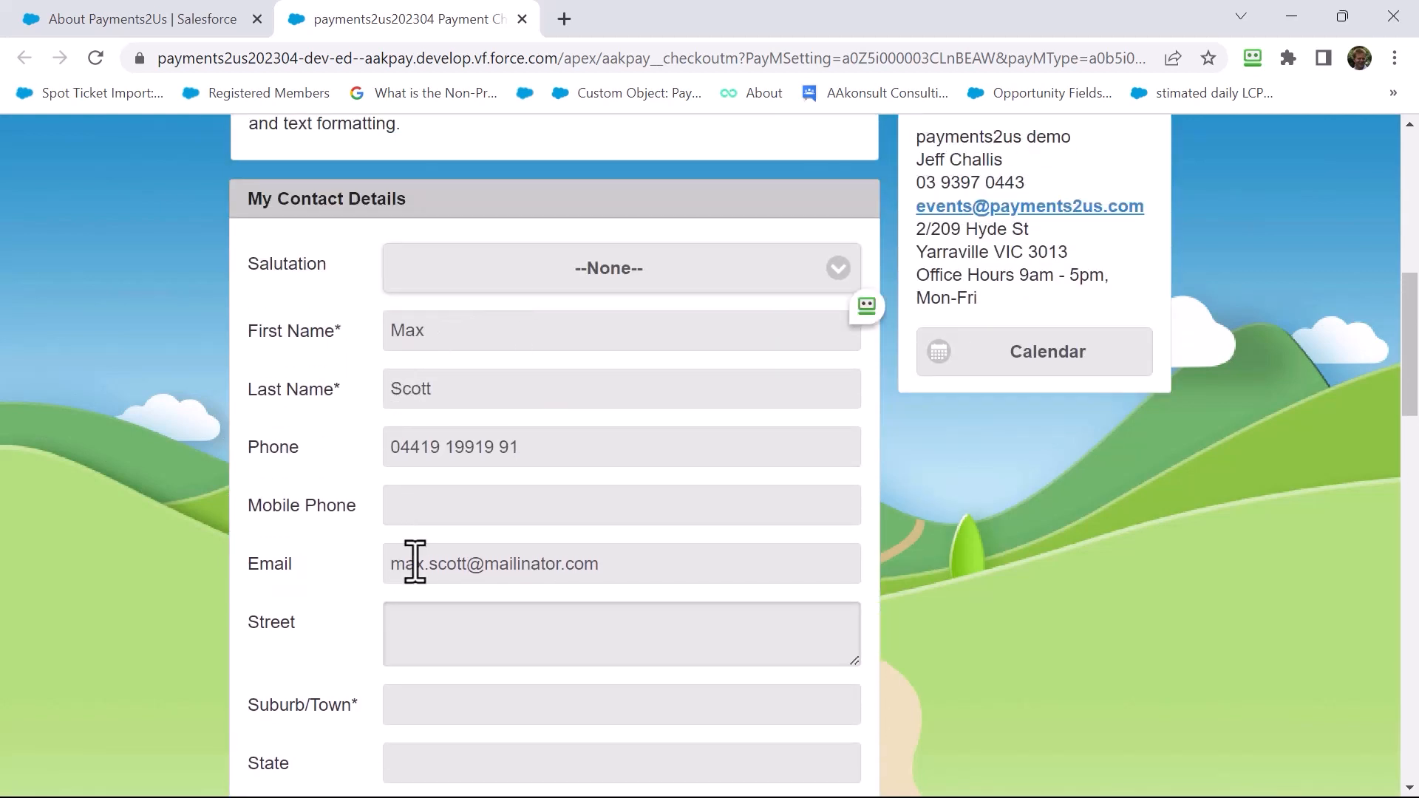
{"action": "left_click", "coordinate": [425, 633]}
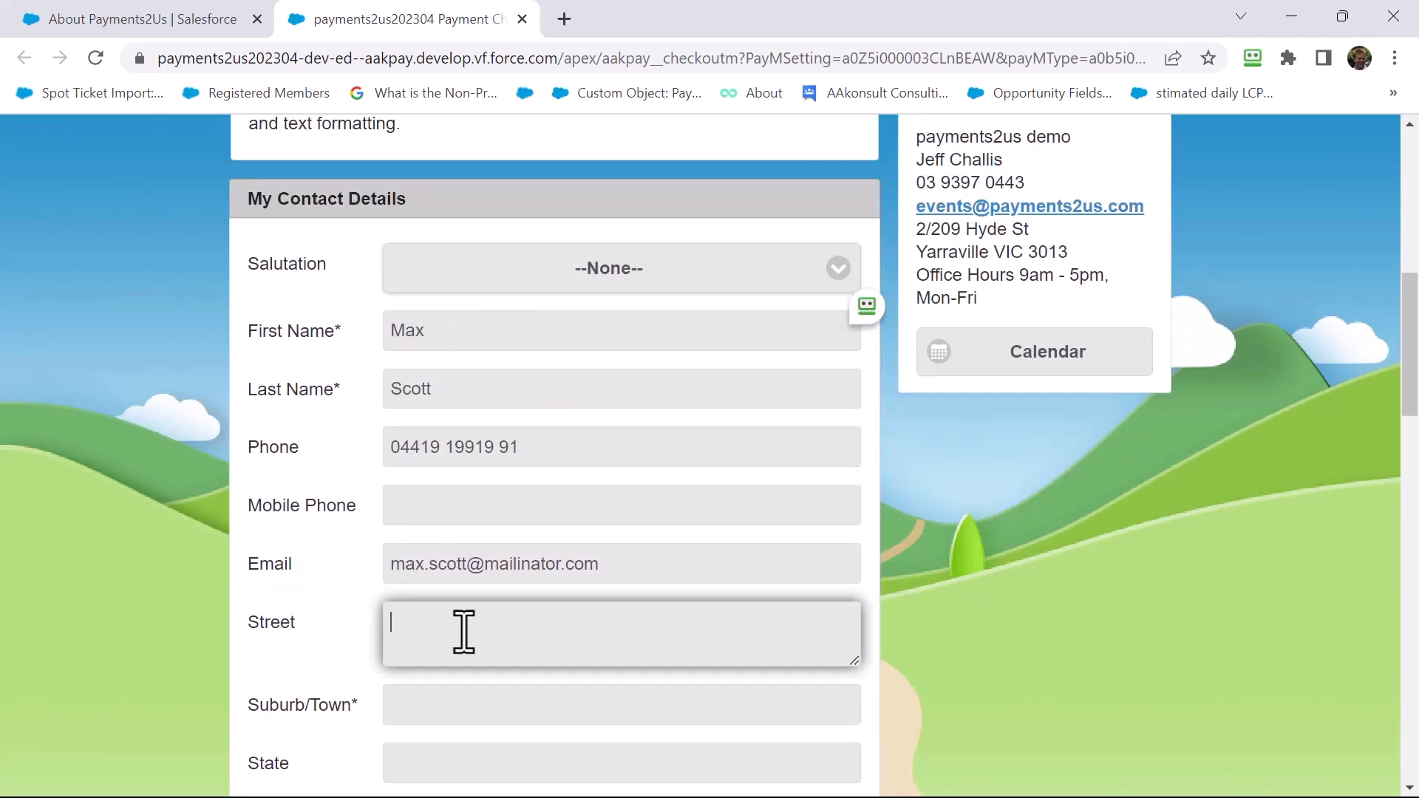
{"action": "type", "text": "5 ma"}
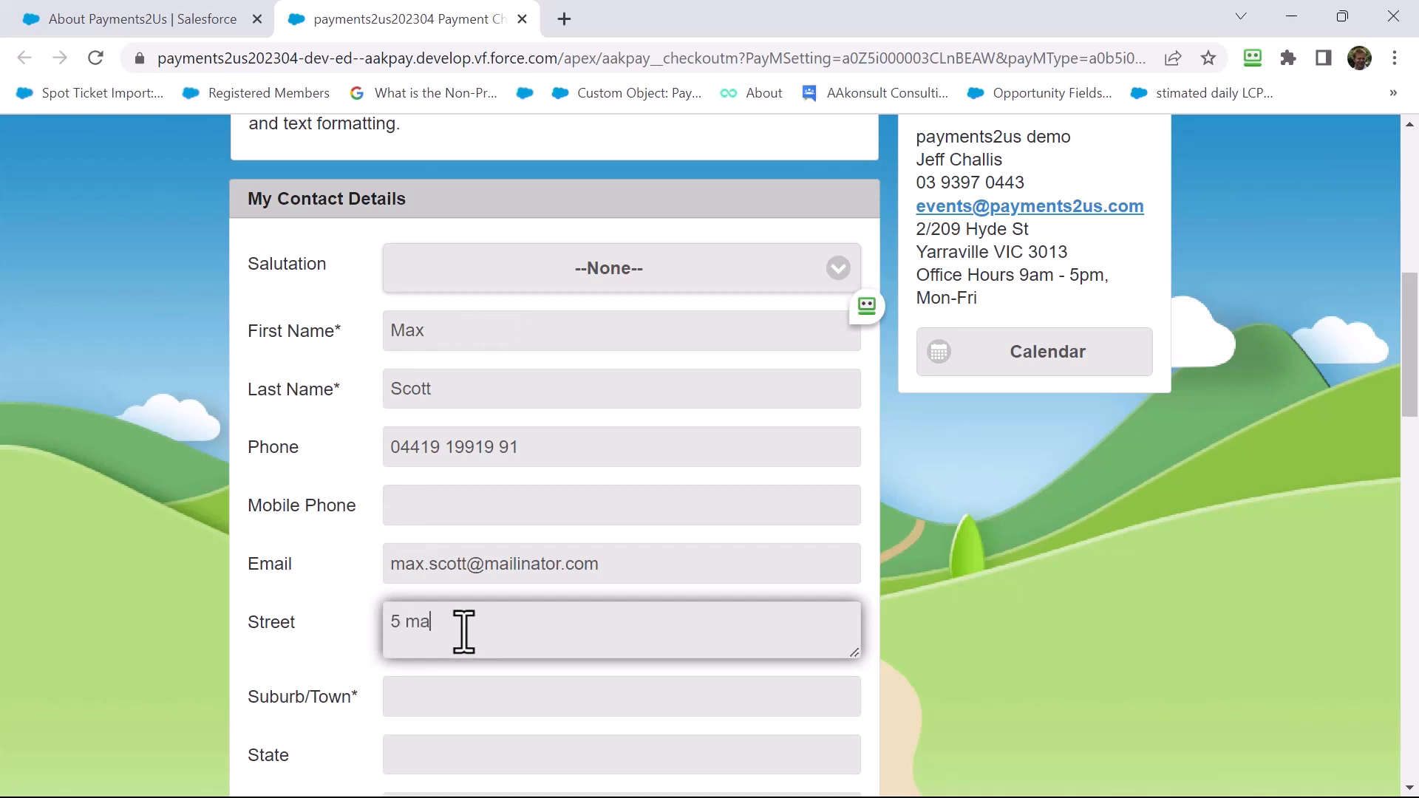
{"action": "left_click", "coordinate": [489, 718]}
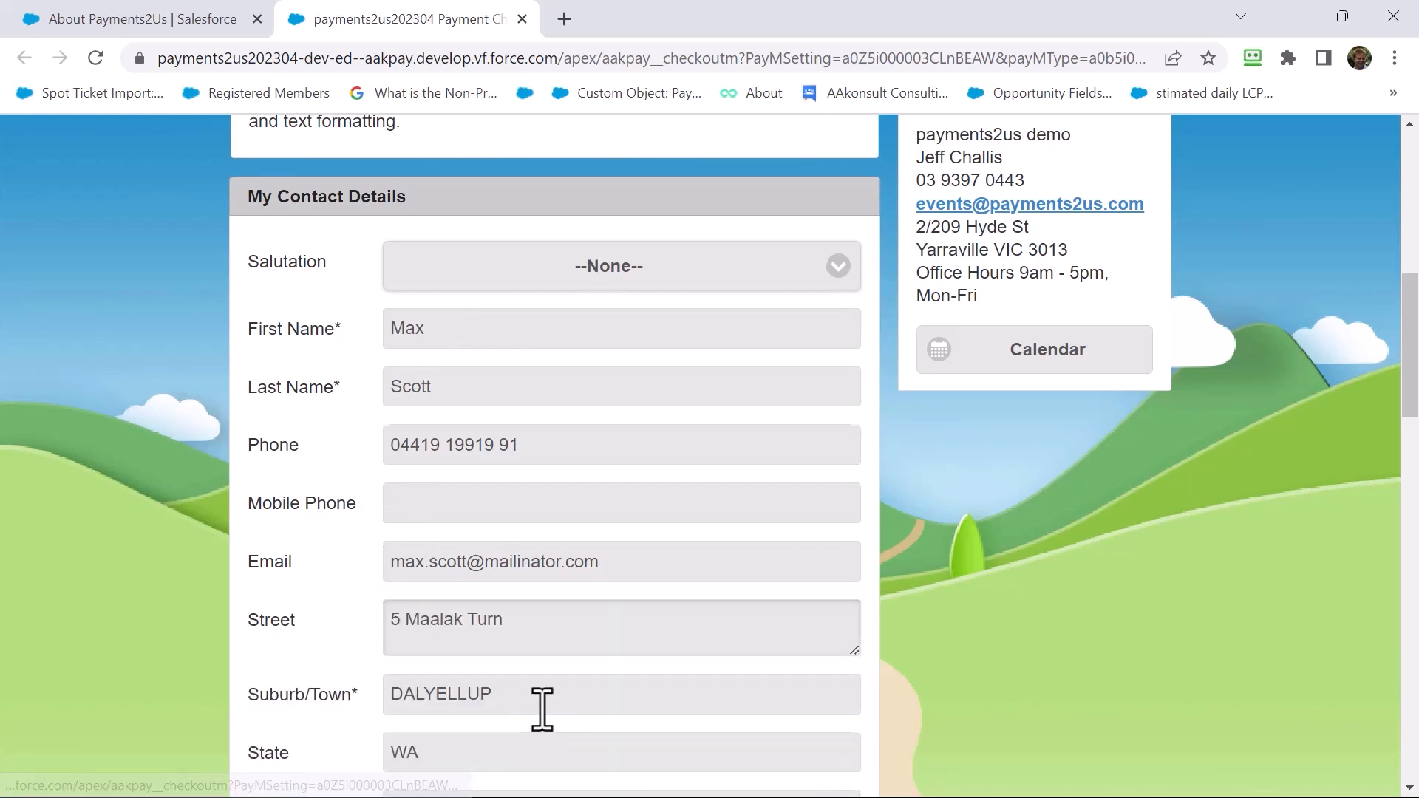
{"action": "scroll", "coordinate": [550, 702], "scroll_direction": "down", "scroll_amount": 4}
{"action": "scroll", "coordinate": [554, 643], "scroll_direction": "down", "scroll_amount": 3}
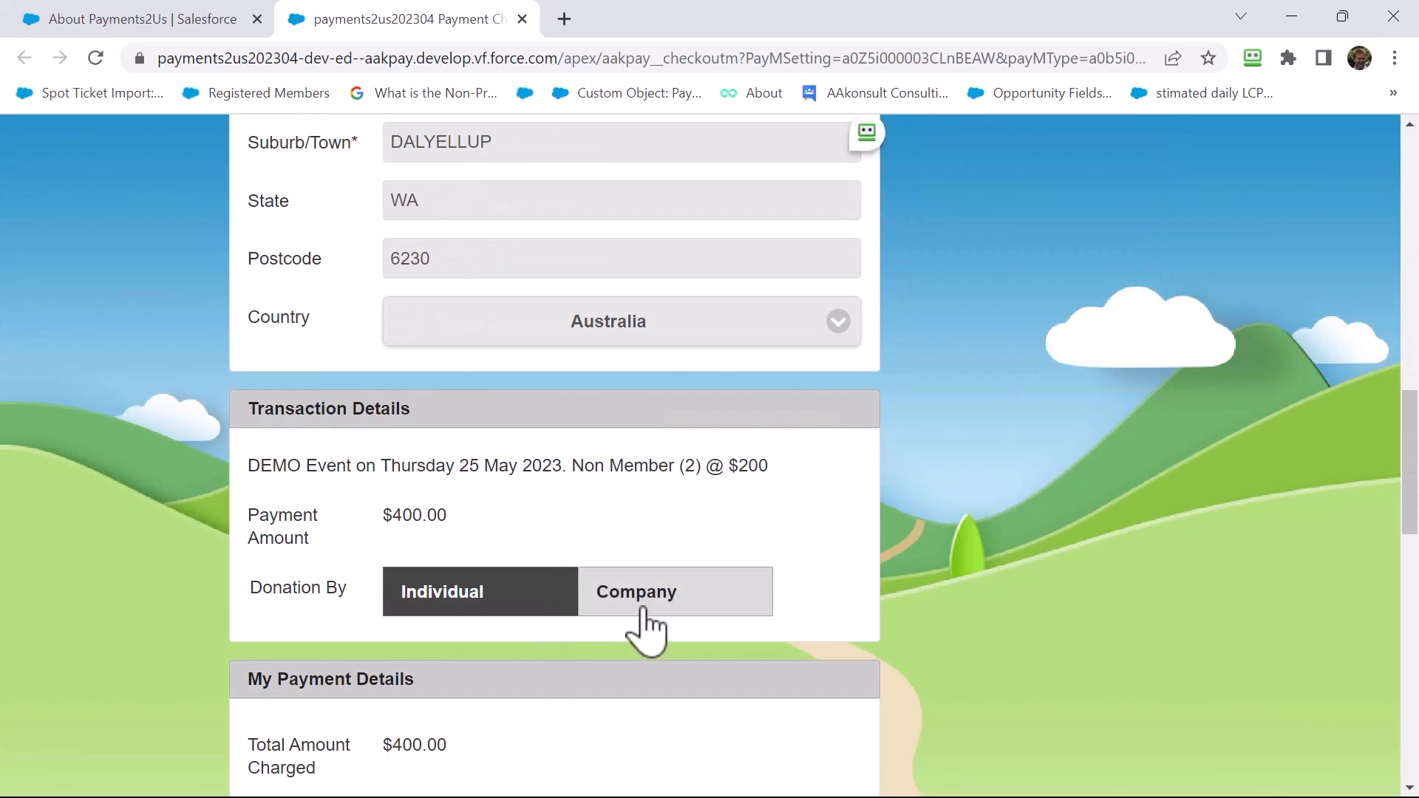
{"action": "scroll", "coordinate": [555, 706], "scroll_direction": "down", "scroll_amount": 5}
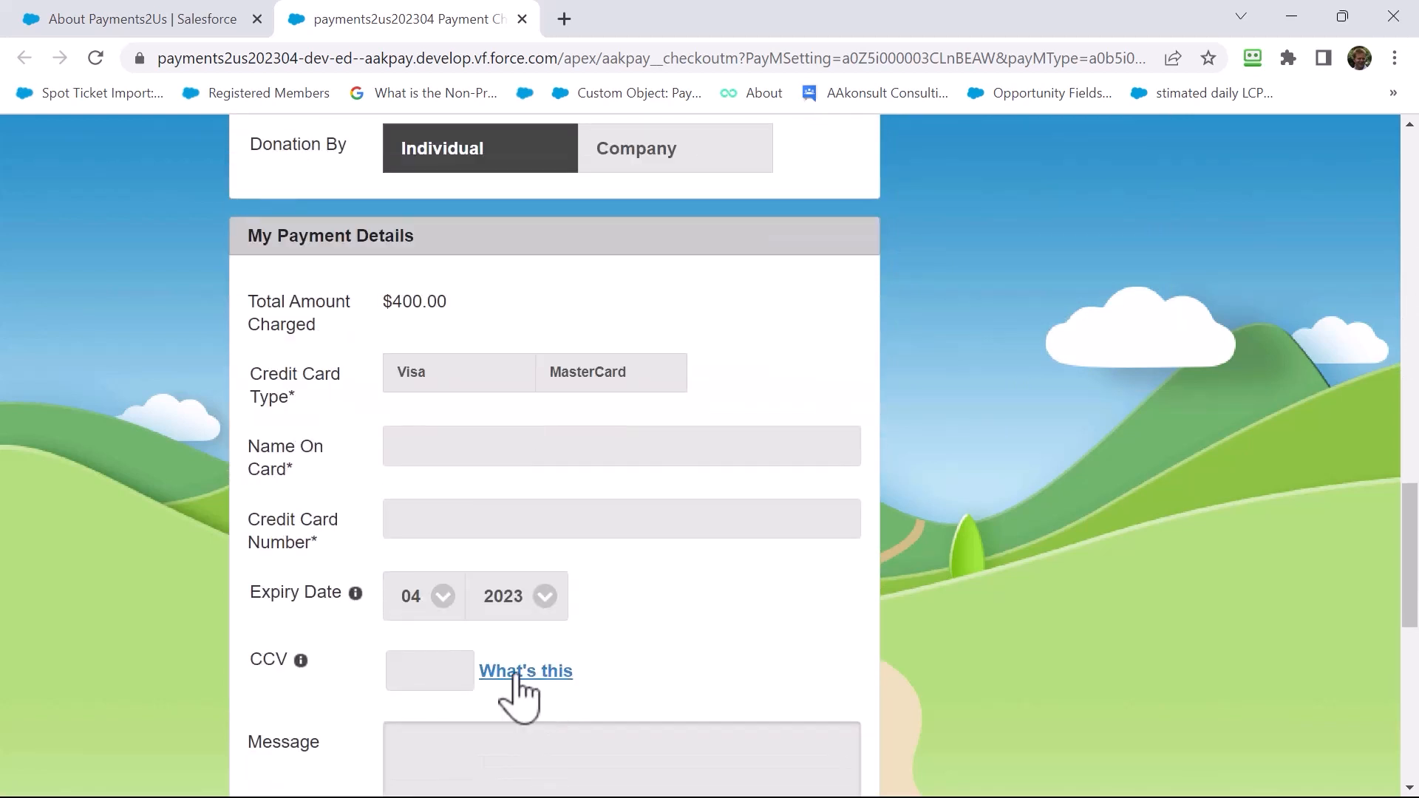
Enter the cardholder's name, test Visa card number and security code, and pay the $400.00
{"action": "left_click", "coordinate": [469, 463]}
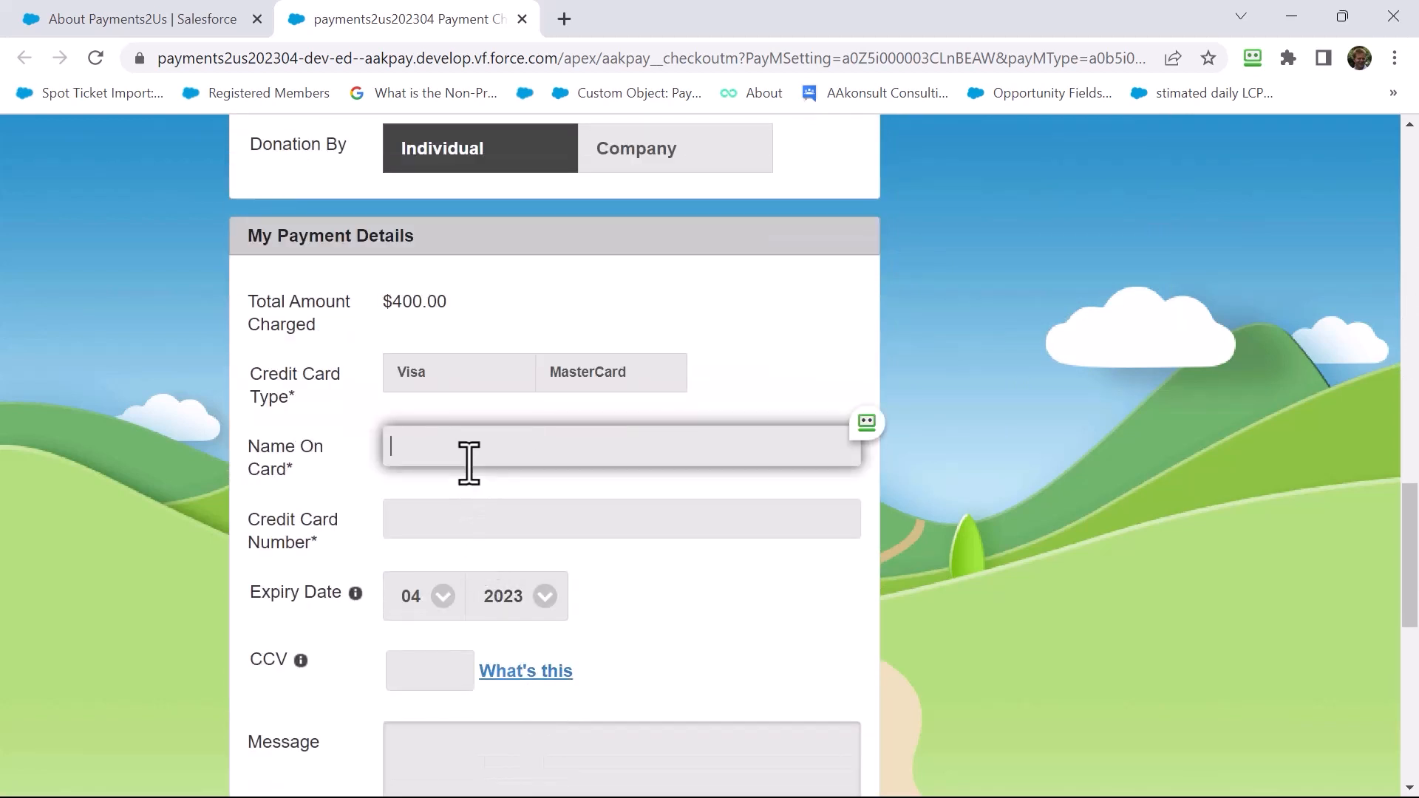
{"action": "key", "text": "Tab"}
{"action": "type", "text": "41"}
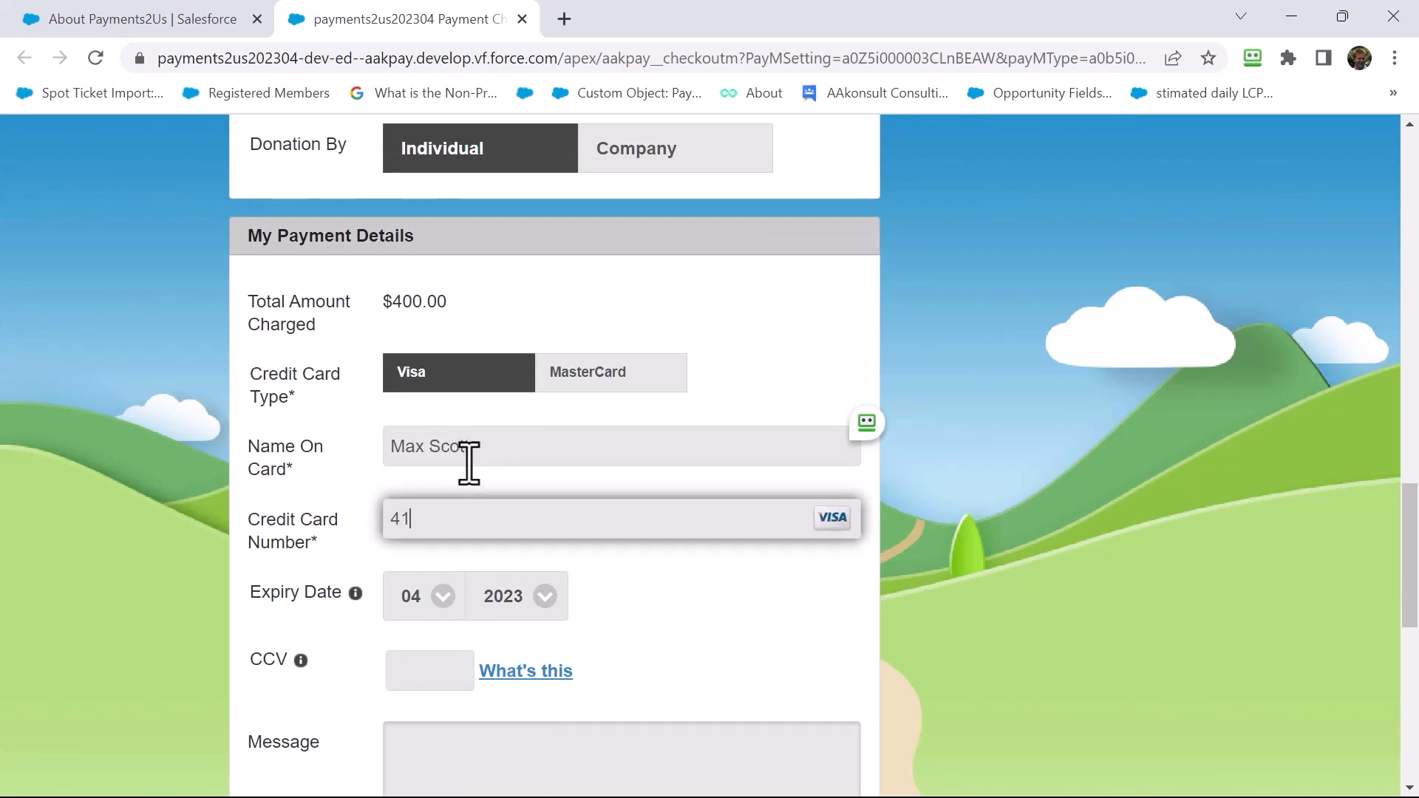
{"action": "type", "text": "11111111111111"}
{"action": "left_click", "coordinate": [434, 666]}
{"action": "type", "text": "222"}
{"action": "scroll", "coordinate": [442, 660], "scroll_direction": "down", "scroll_amount": 2}
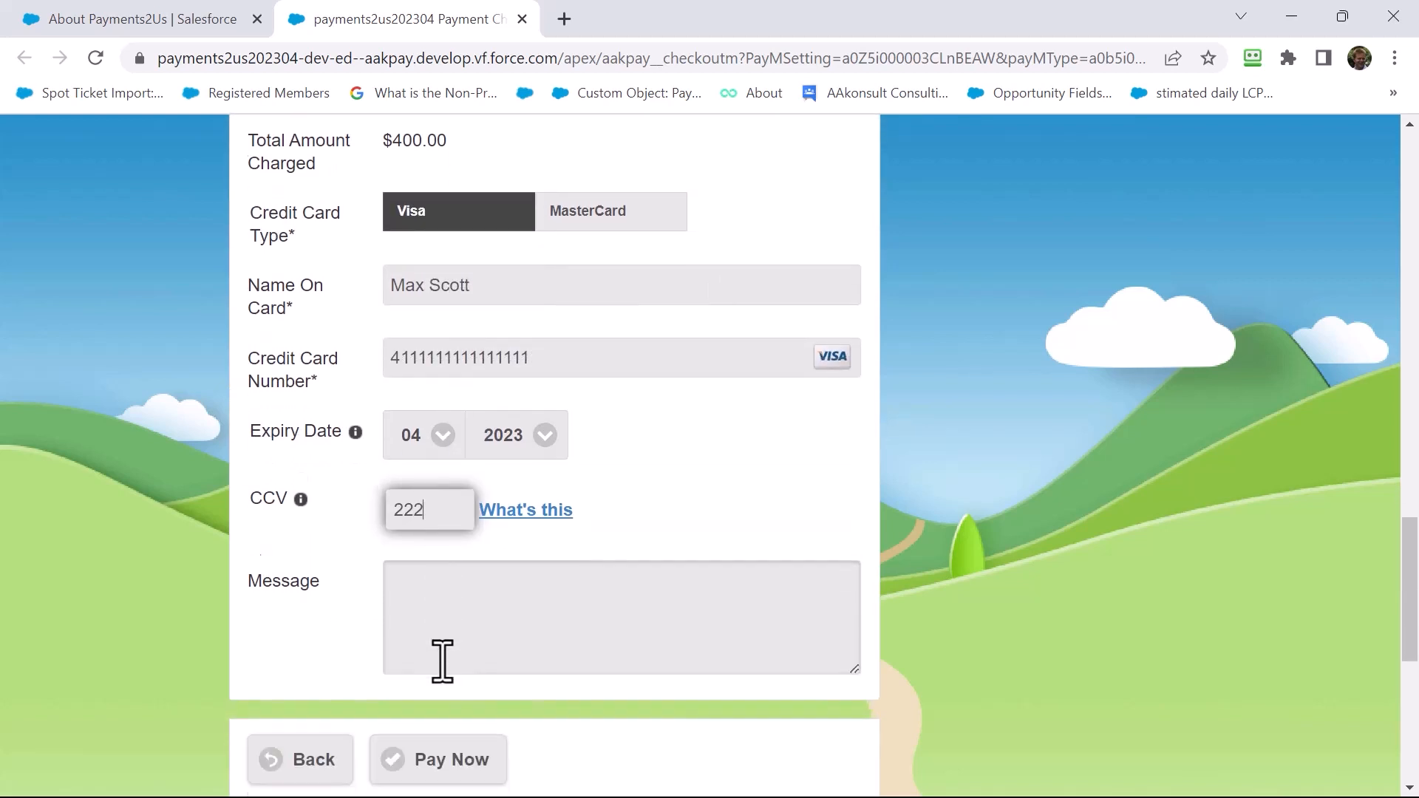
{"action": "scroll", "coordinate": [442, 660], "scroll_direction": "down", "scroll_amount": 1}
{"action": "left_click", "coordinate": [423, 696]}
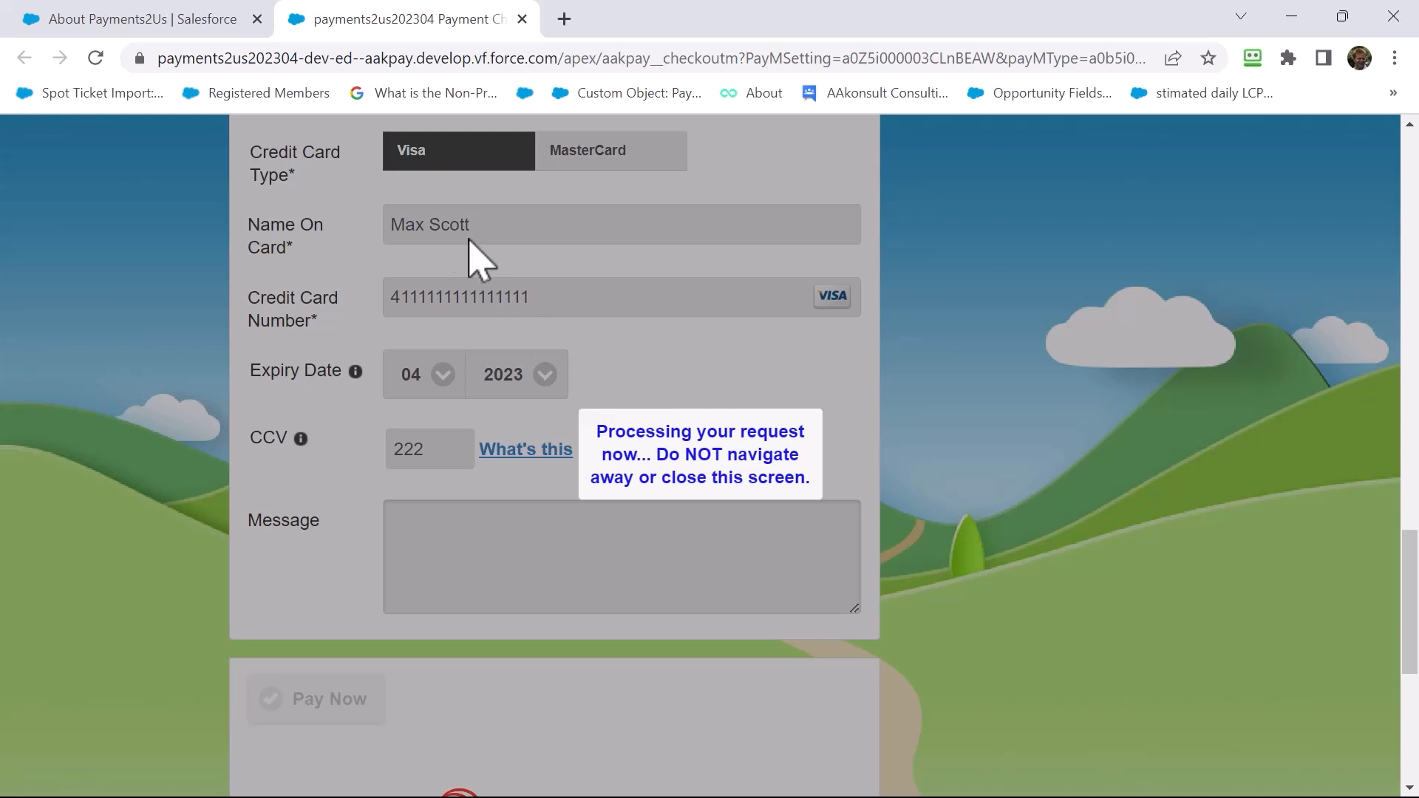
In Salesforce, open Payment Txns in a new tab and select today's $400.00 event payment
{"action": "left_click", "coordinate": [192, 20]}
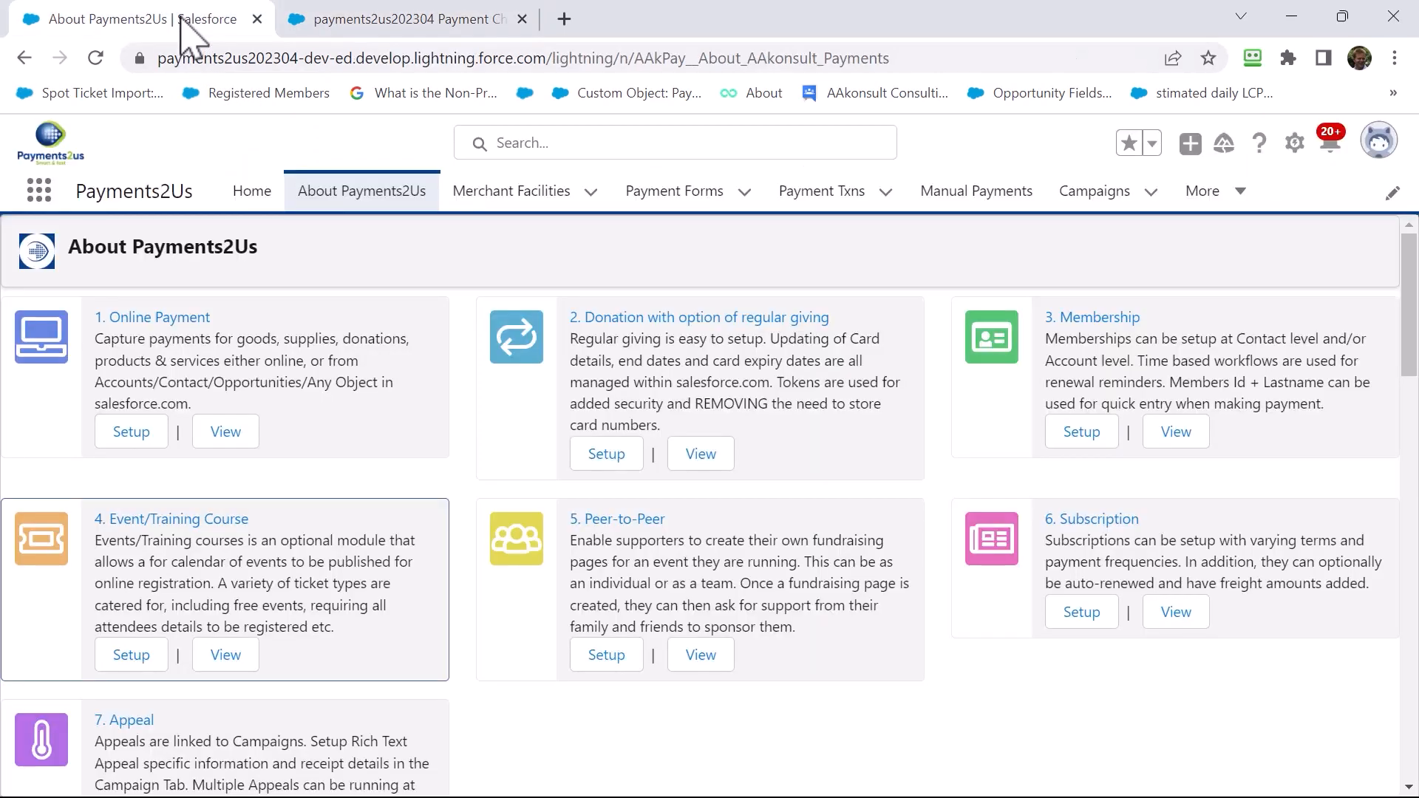
{"action": "right_click", "coordinate": [813, 198]}
{"action": "left_click", "coordinate": [835, 215]}
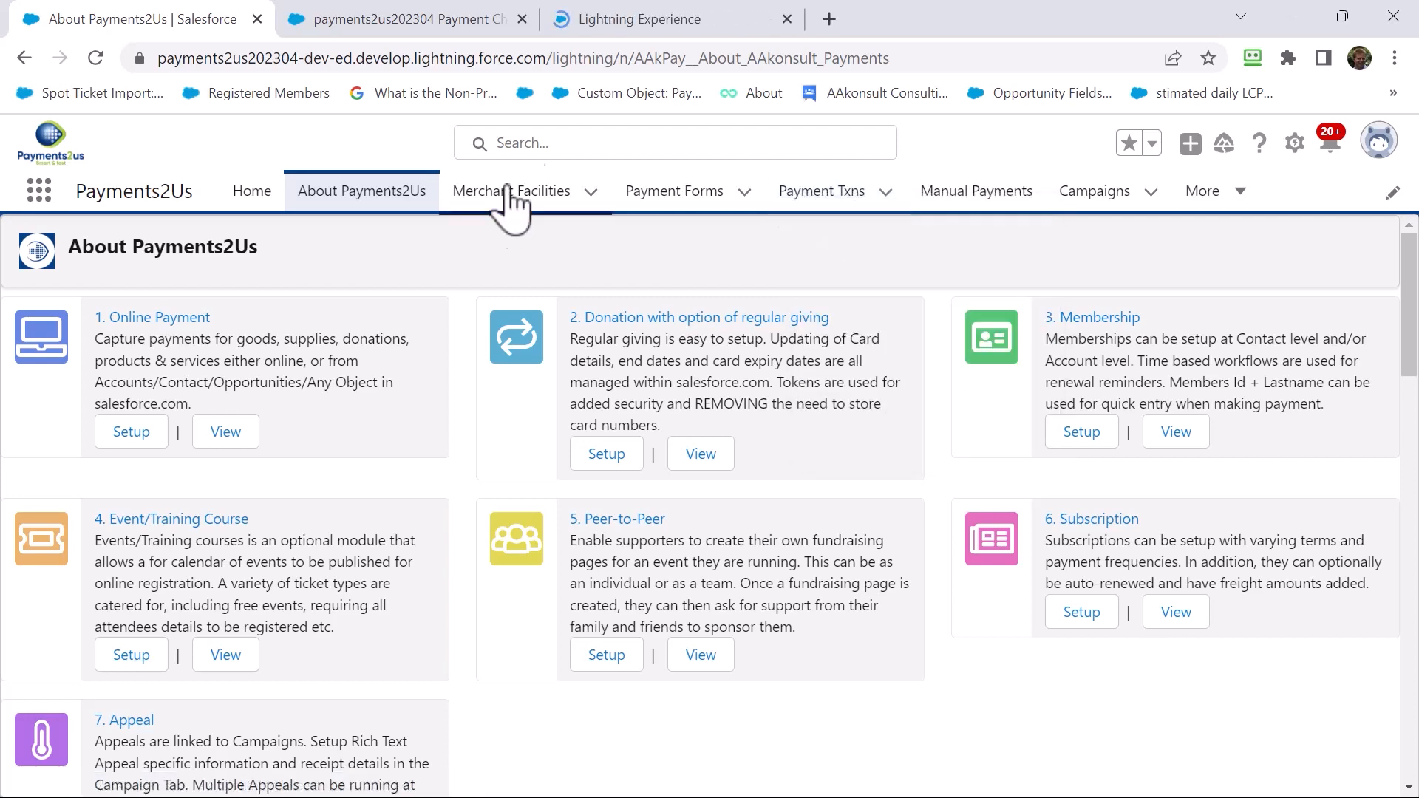
{"action": "left_click", "coordinate": [582, 18]}
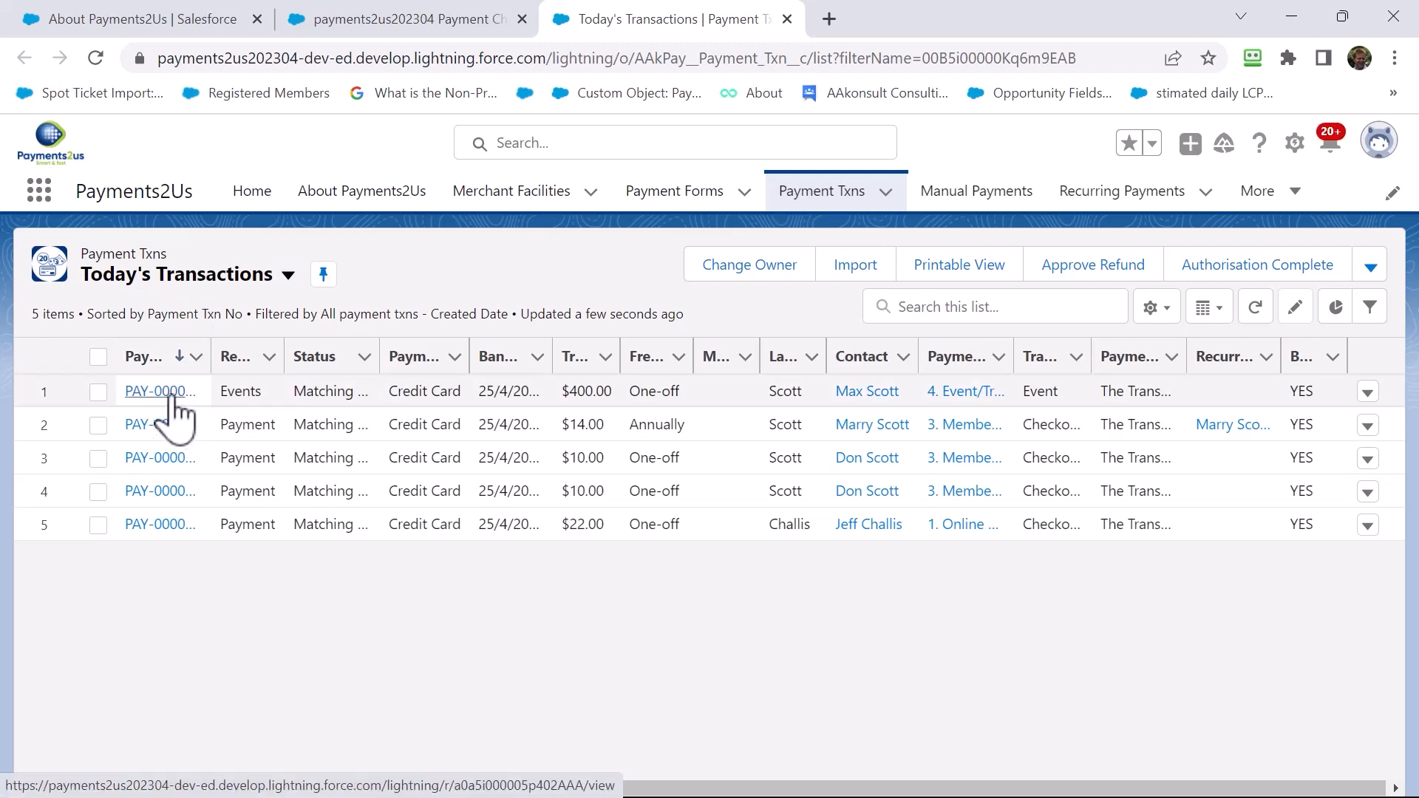
{"action": "left_click", "coordinate": [170, 393]}
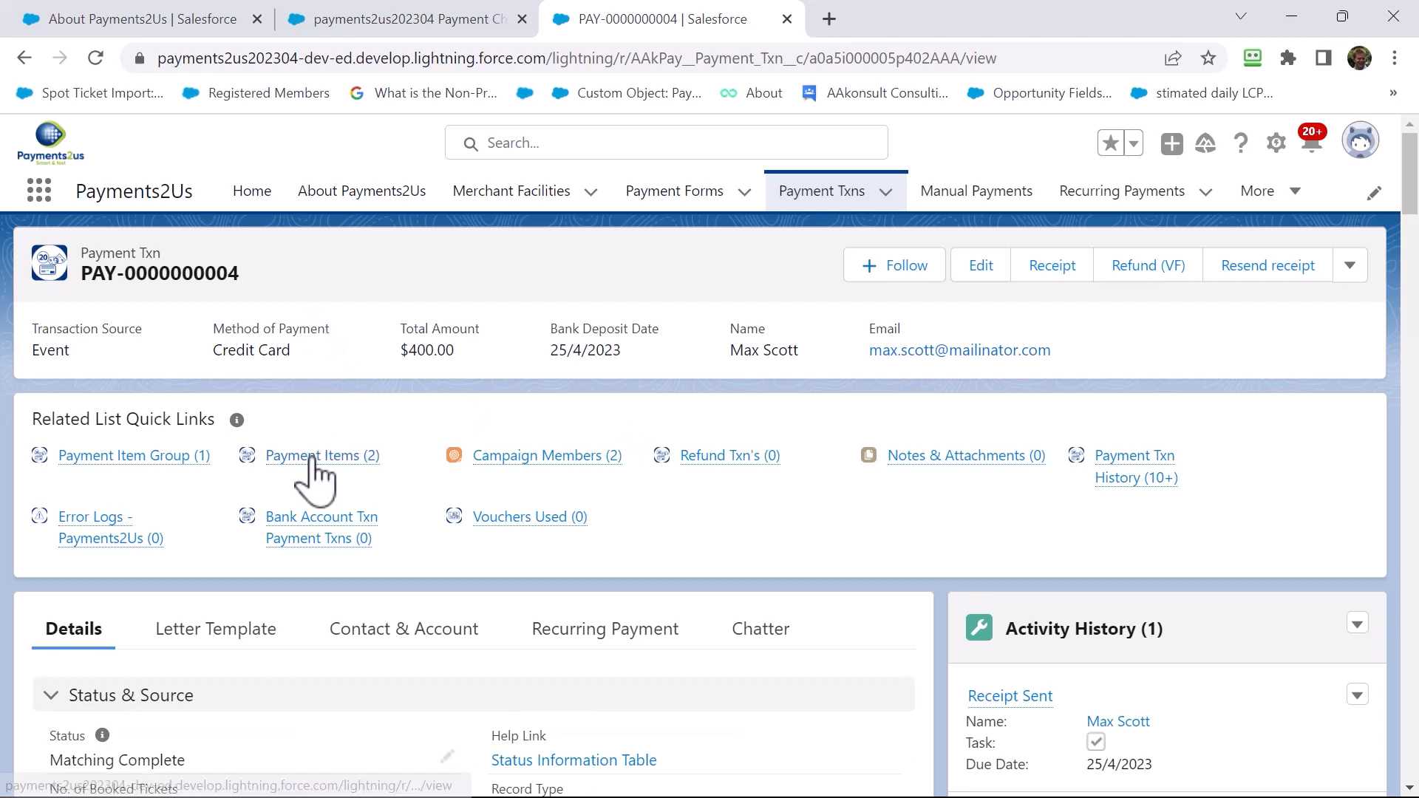
{"action": "mouse_move", "coordinate": [311, 457]}
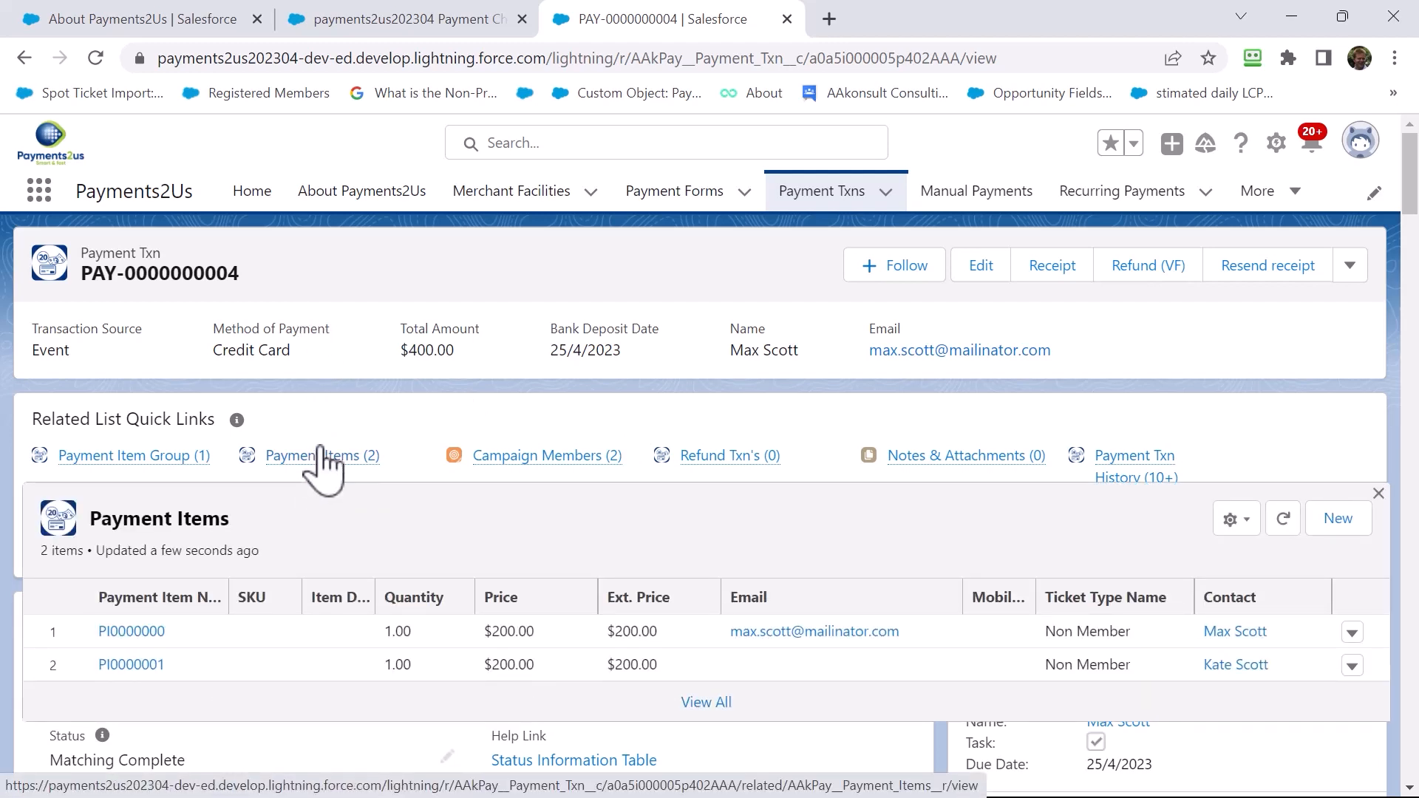
{"action": "scroll", "coordinate": [347, 436], "scroll_direction": "down", "scroll_amount": 5}
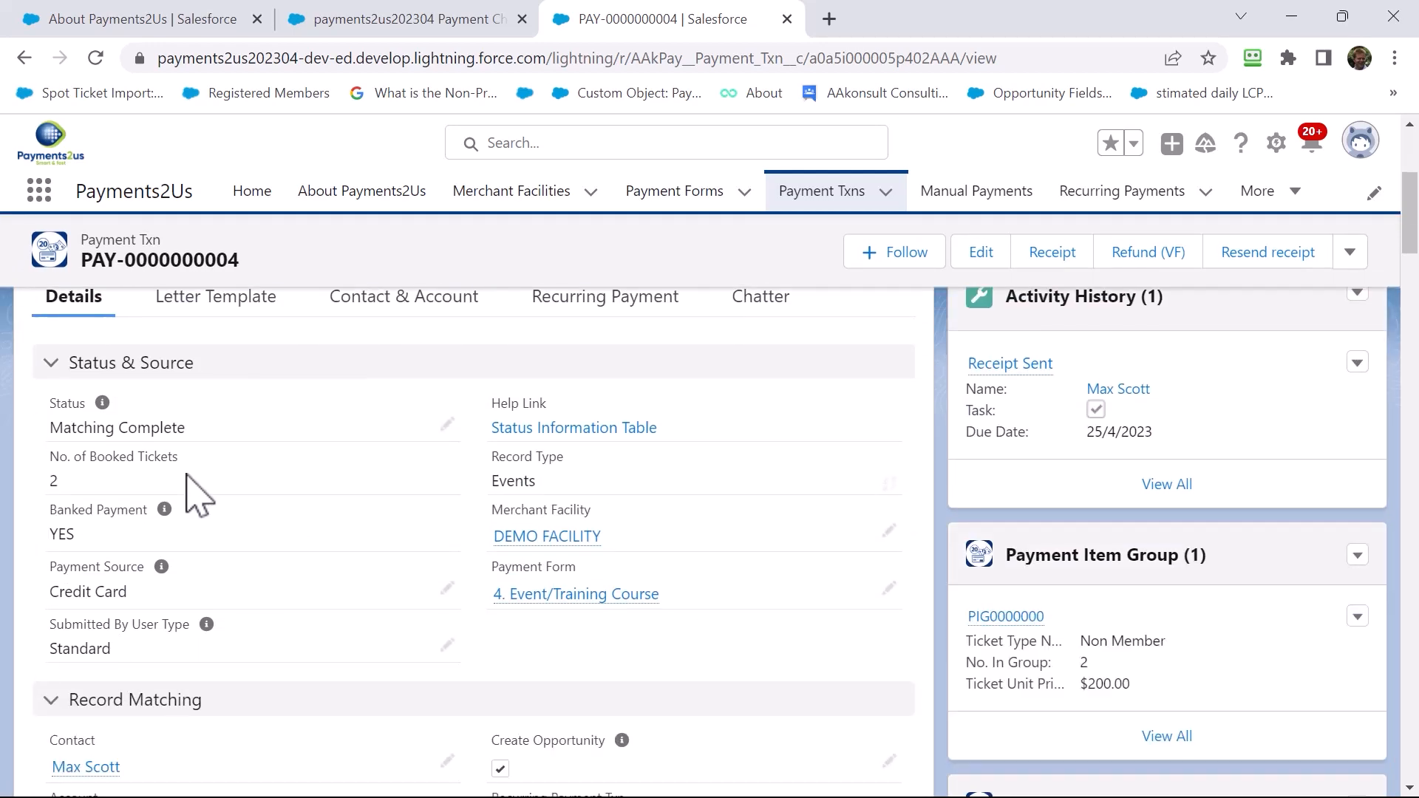
{"action": "scroll", "coordinate": [216, 584], "scroll_direction": "down", "scroll_amount": 3}
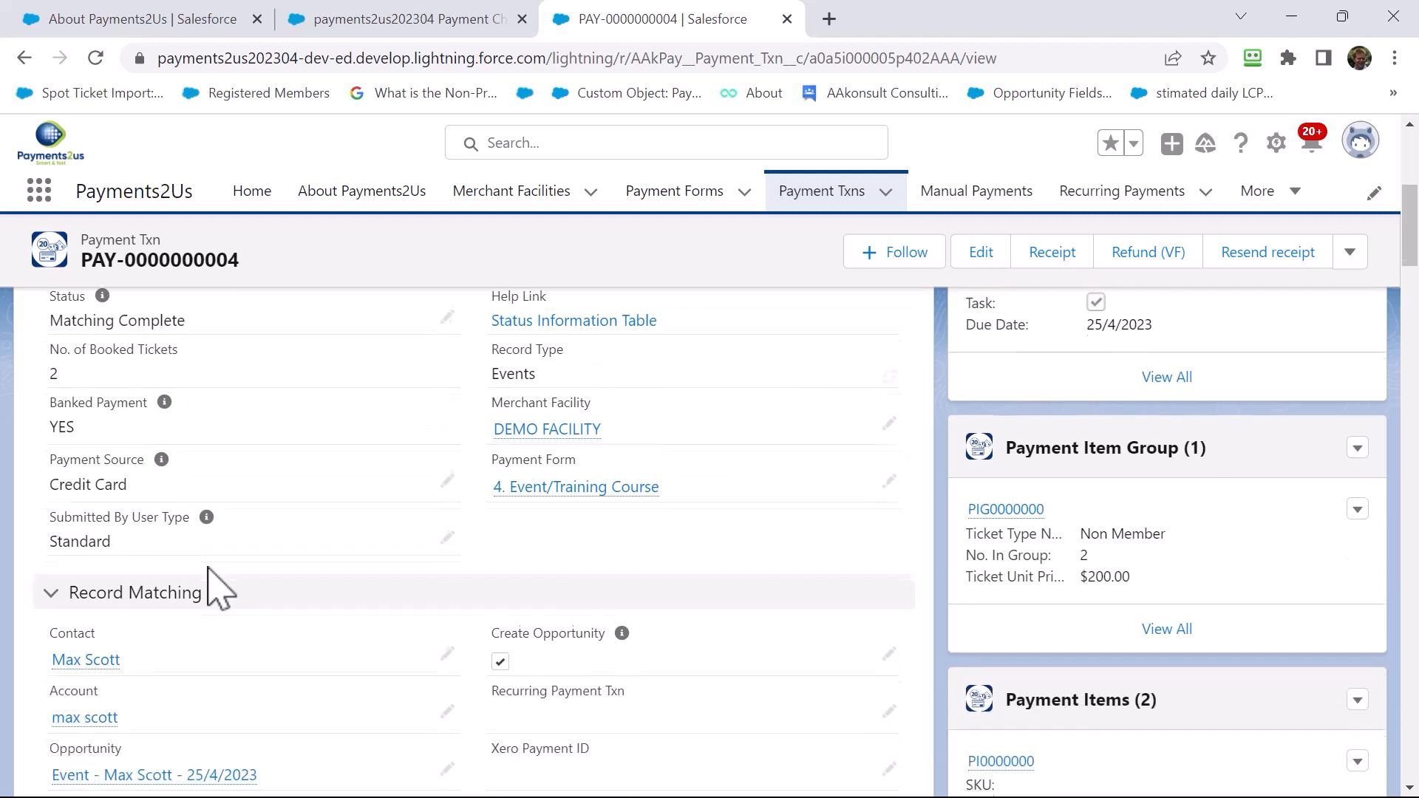
{"action": "mouse_move", "coordinate": [126, 580]}
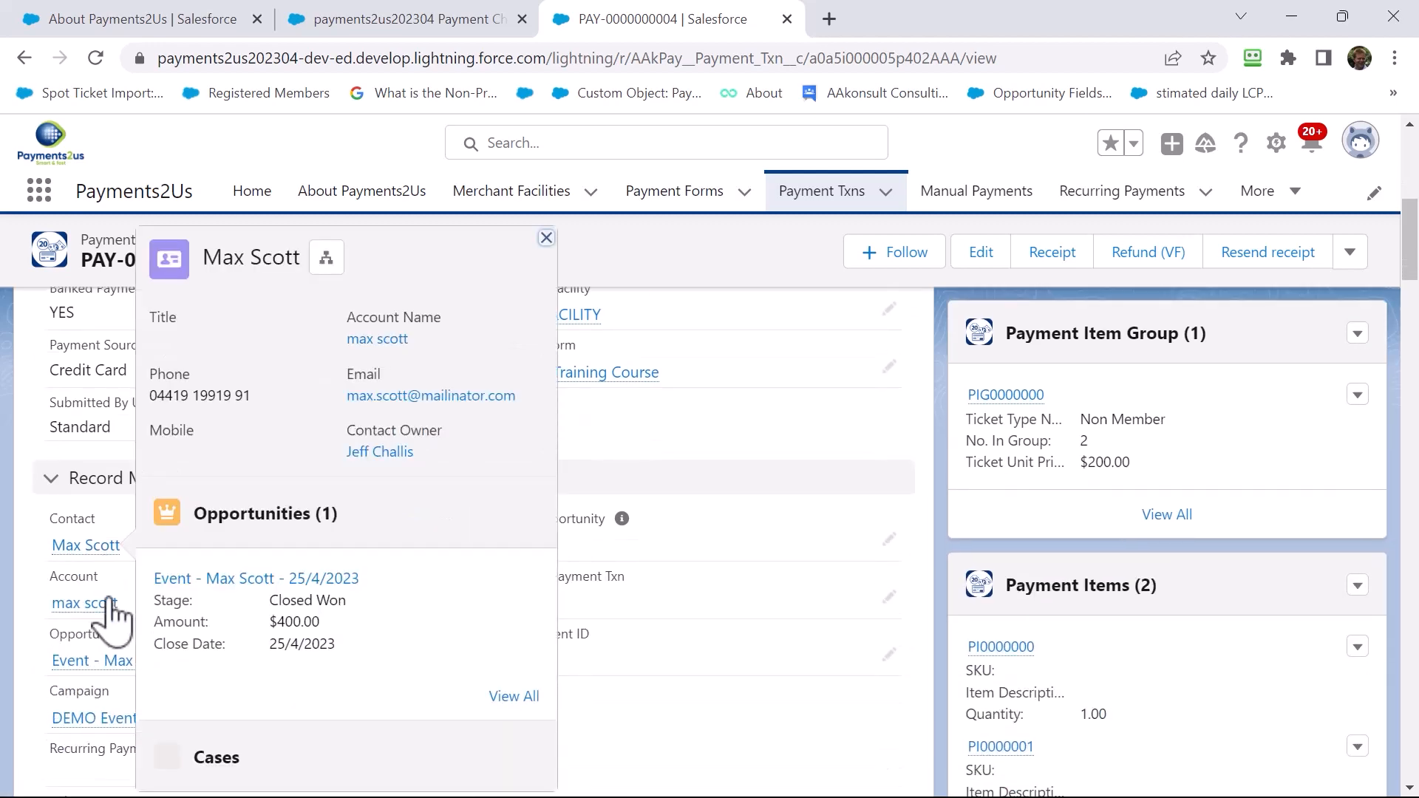
Go from the transaction to the payer's contact and follow its Paid DEMO Event campaign history entry
{"action": "left_click", "coordinate": [86, 546]}
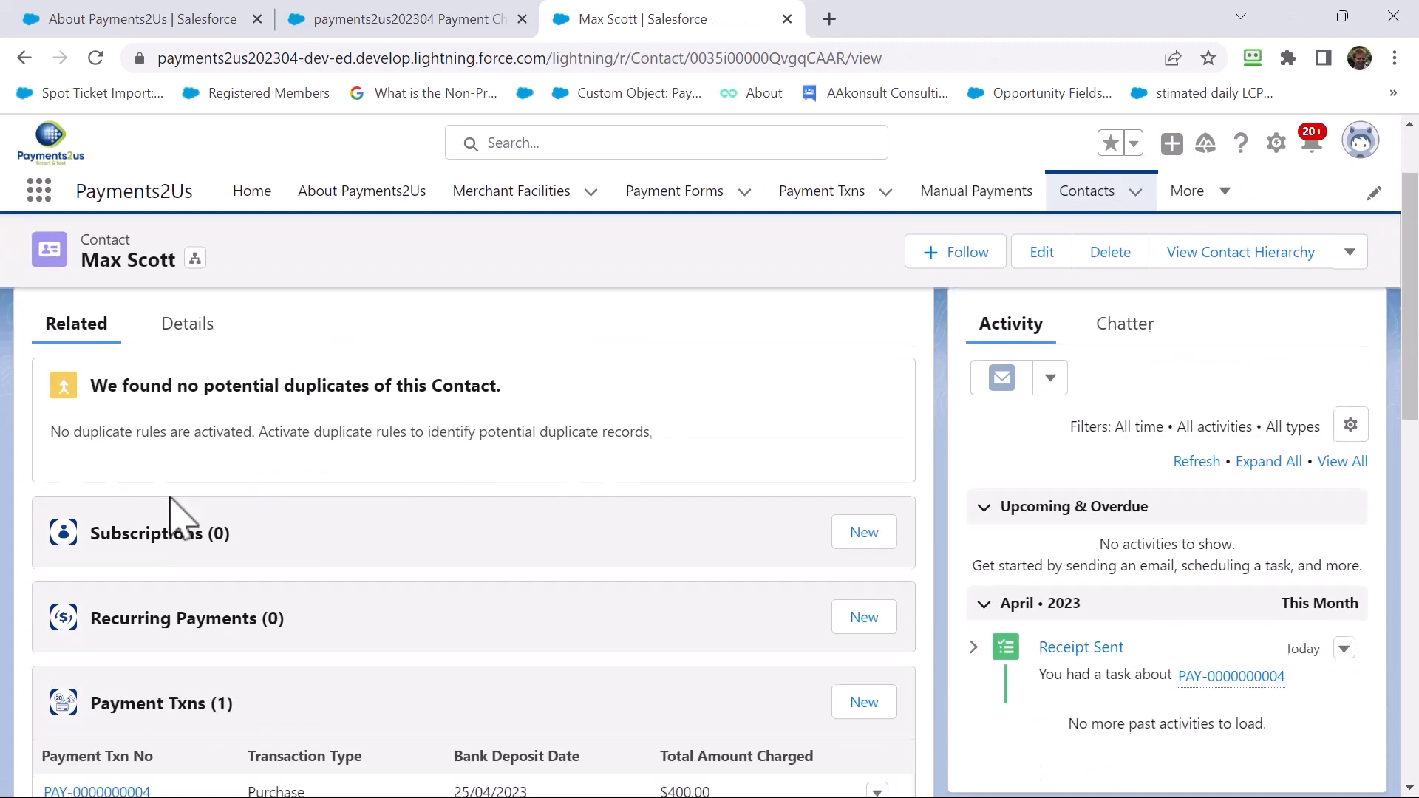
{"action": "scroll", "coordinate": [174, 517], "scroll_direction": "down", "scroll_amount": 5}
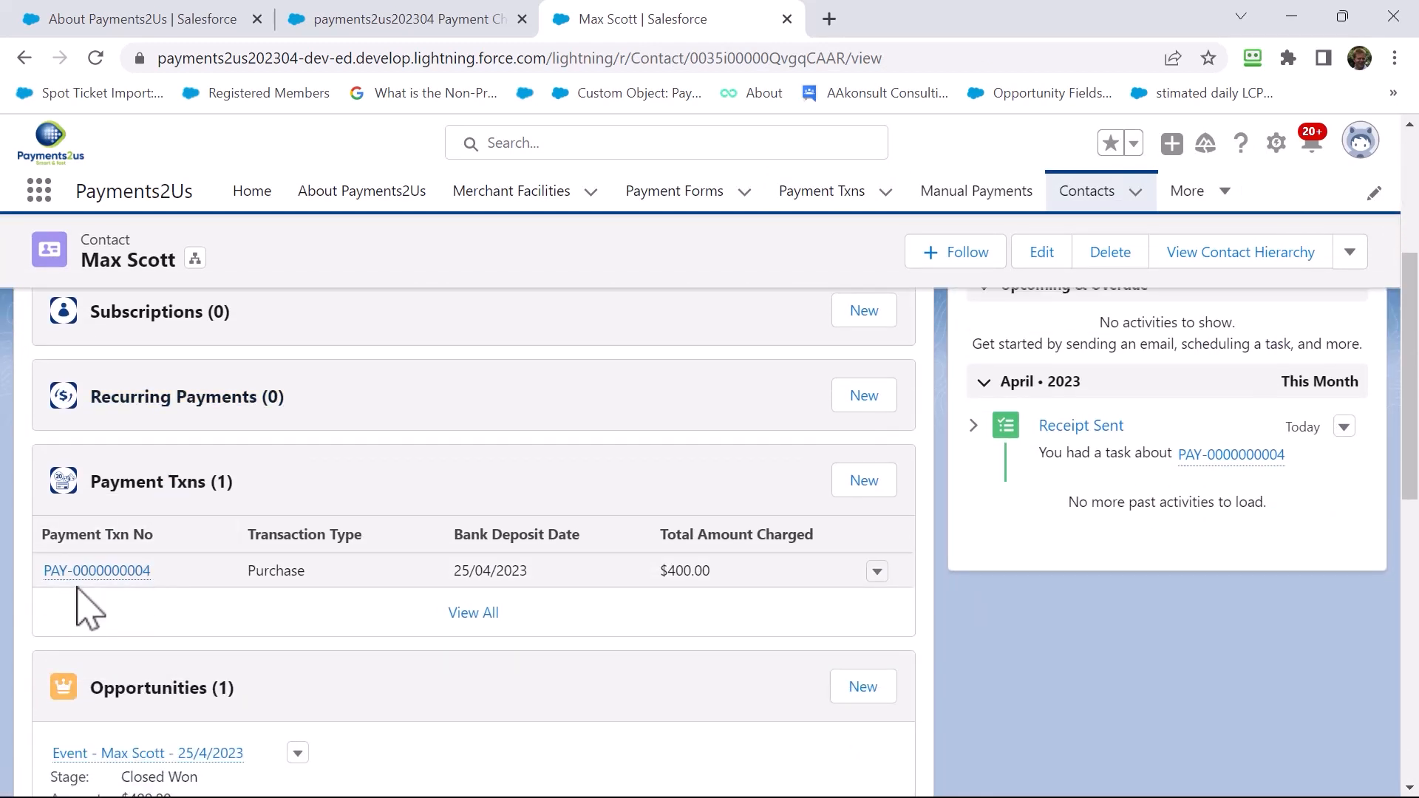
{"action": "scroll", "coordinate": [190, 595], "scroll_direction": "down", "scroll_amount": 3}
{"action": "scroll", "coordinate": [196, 613], "scroll_direction": "down", "scroll_amount": 5}
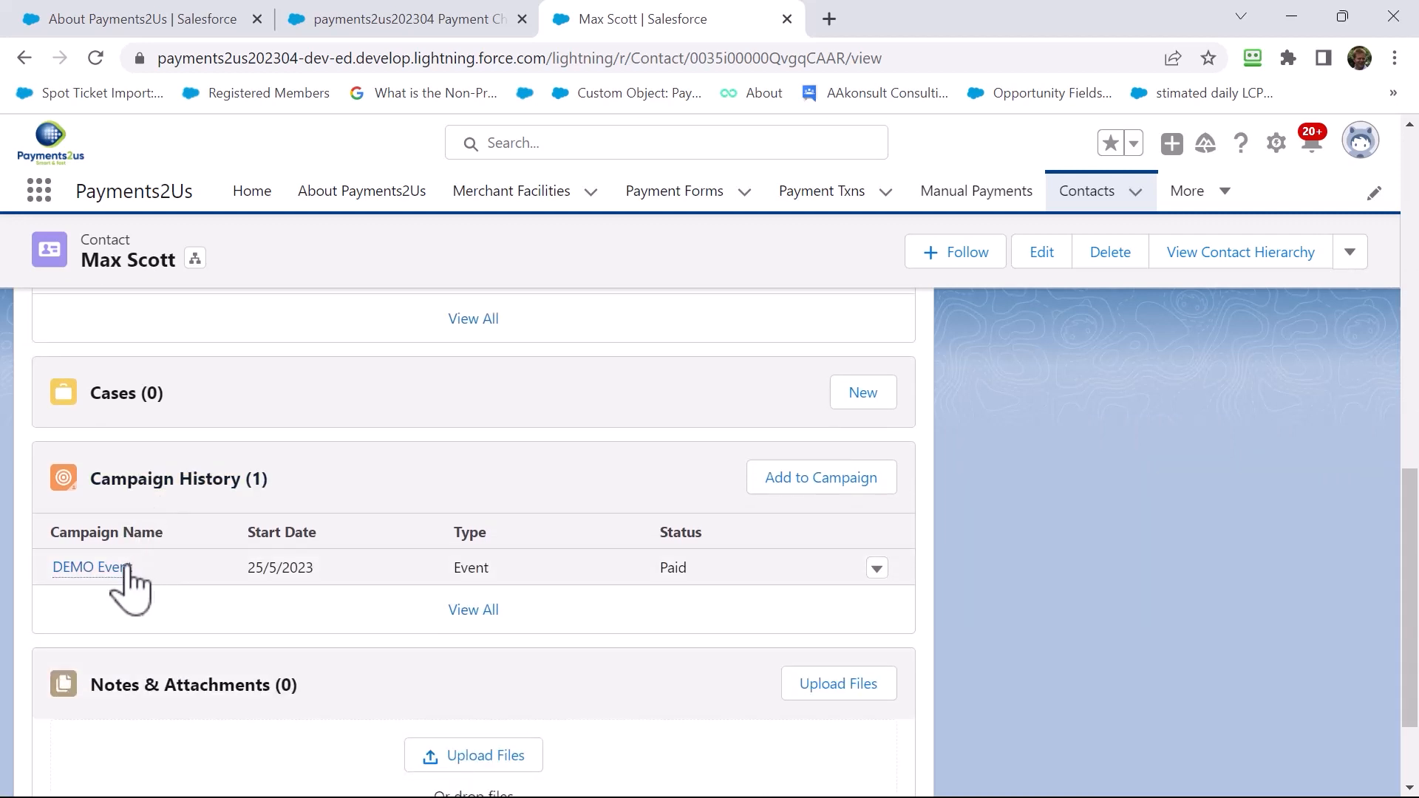
{"action": "left_click", "coordinate": [92, 568]}
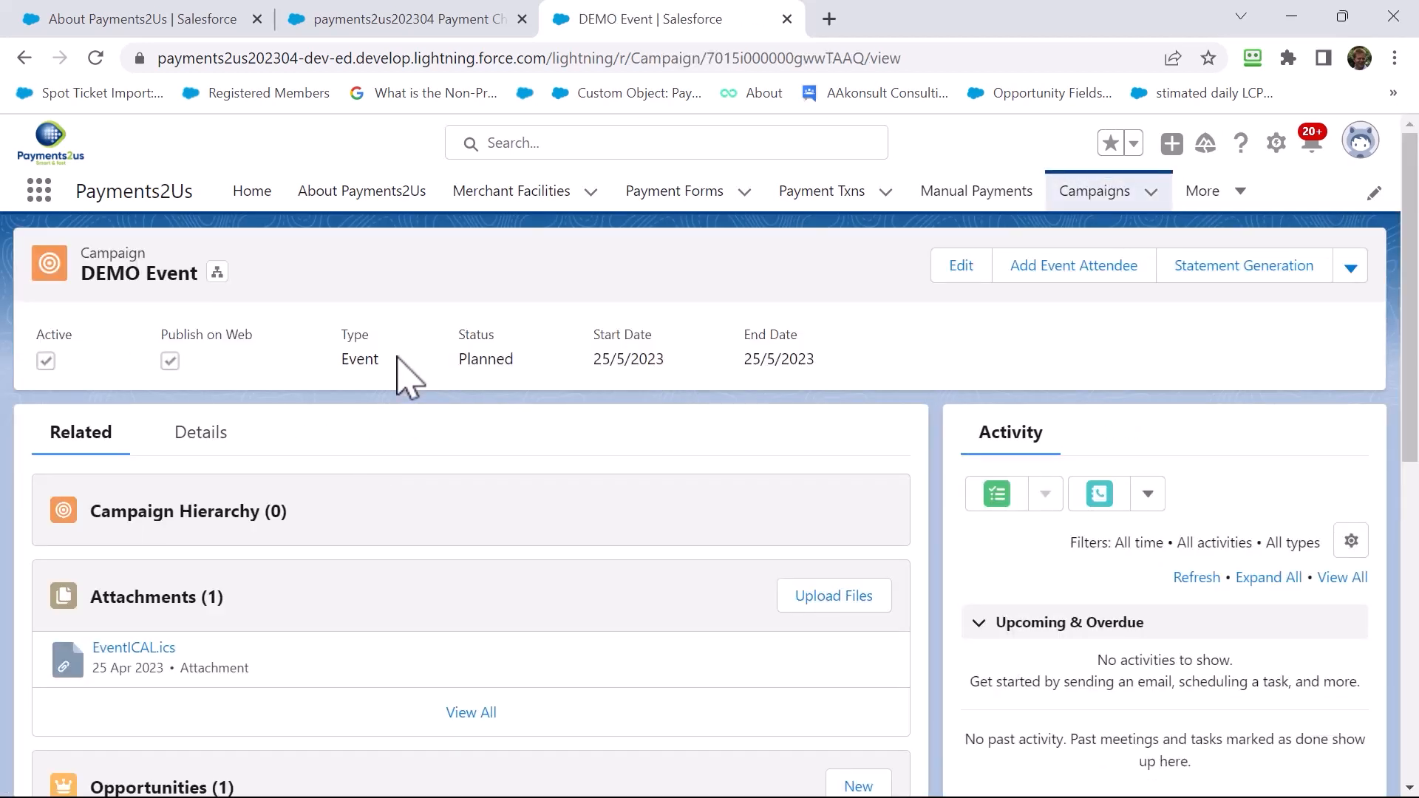
Scroll through the DEMO Event campaign's full field details
{"action": "left_click", "coordinate": [198, 435]}
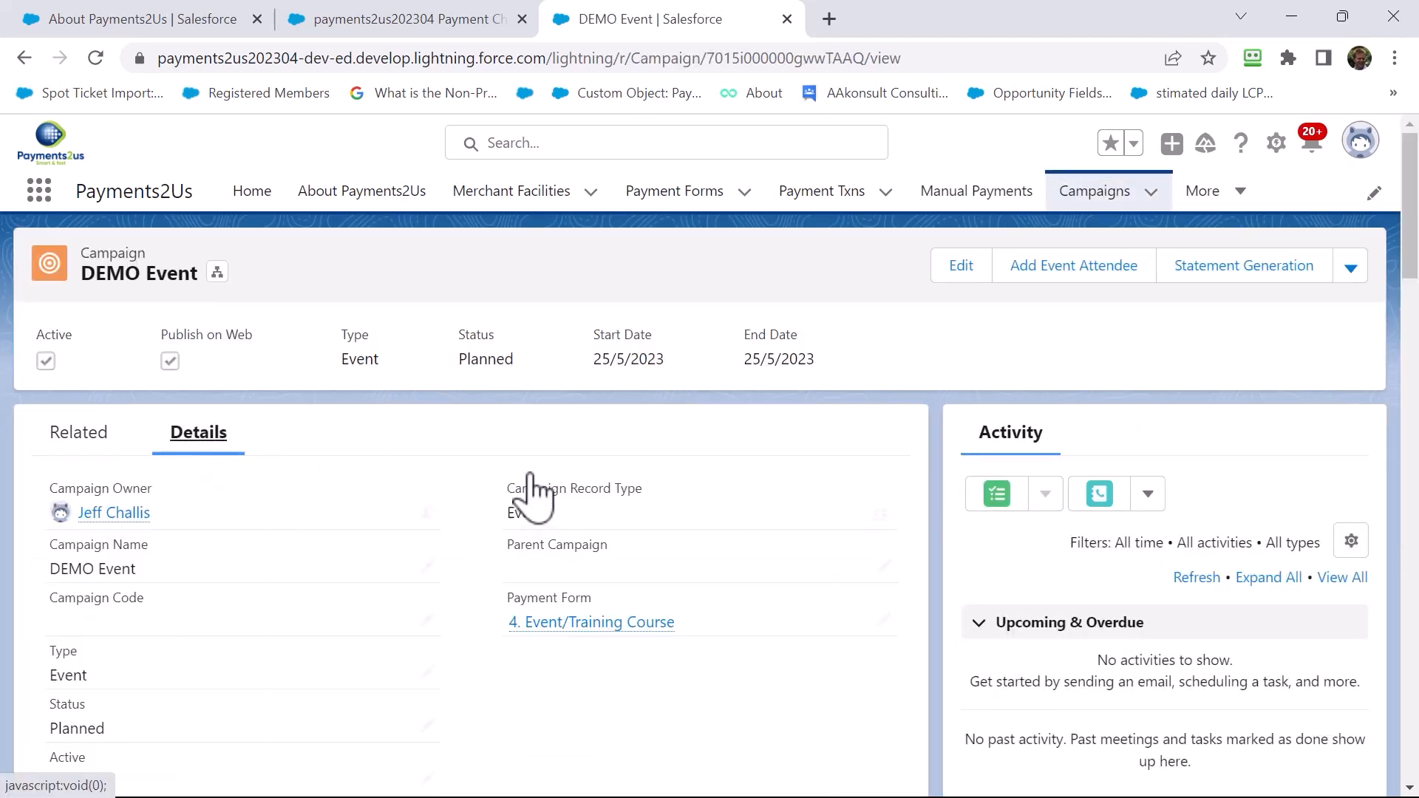
{"action": "scroll", "coordinate": [530, 476], "scroll_direction": "down", "scroll_amount": 7}
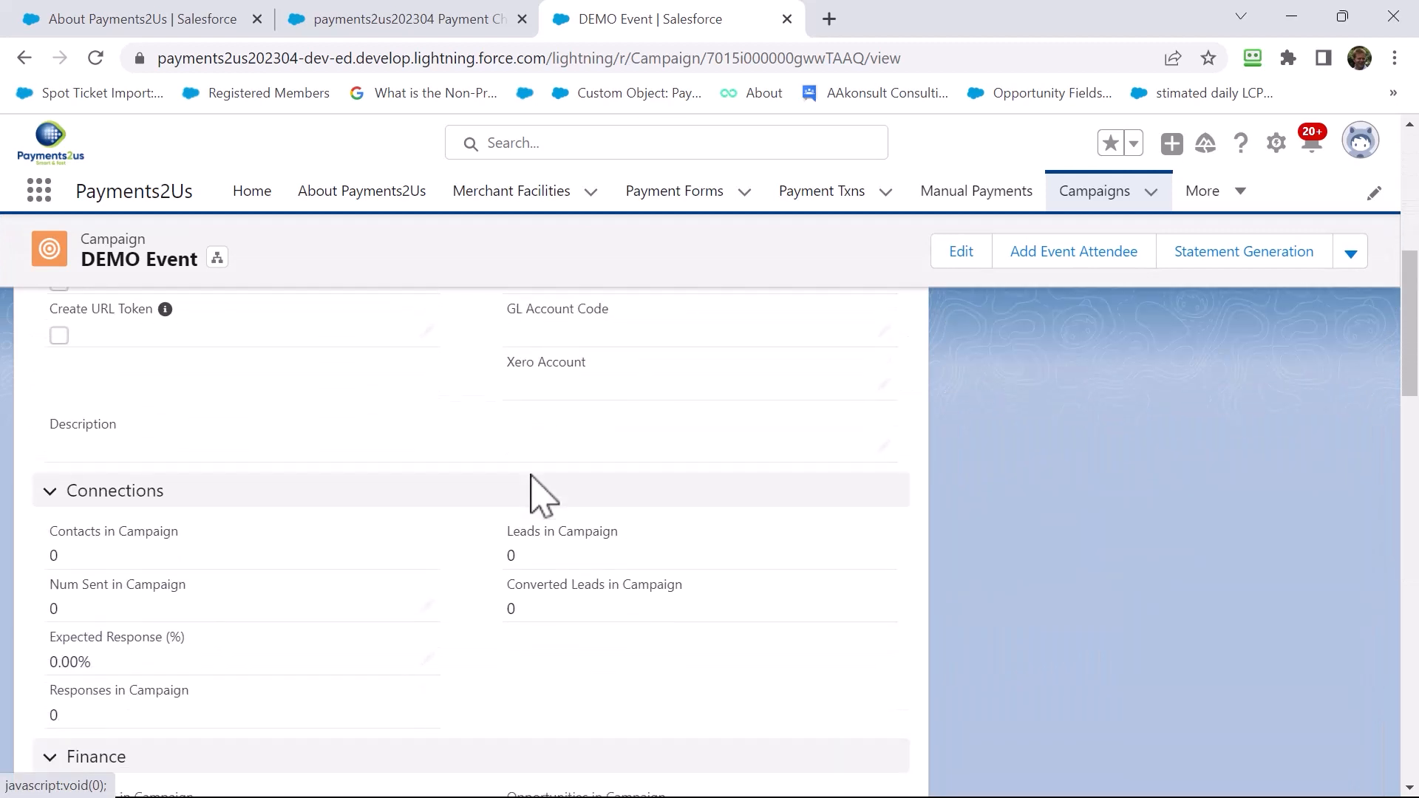
{"action": "scroll", "coordinate": [531, 480], "scroll_direction": "down", "scroll_amount": 8}
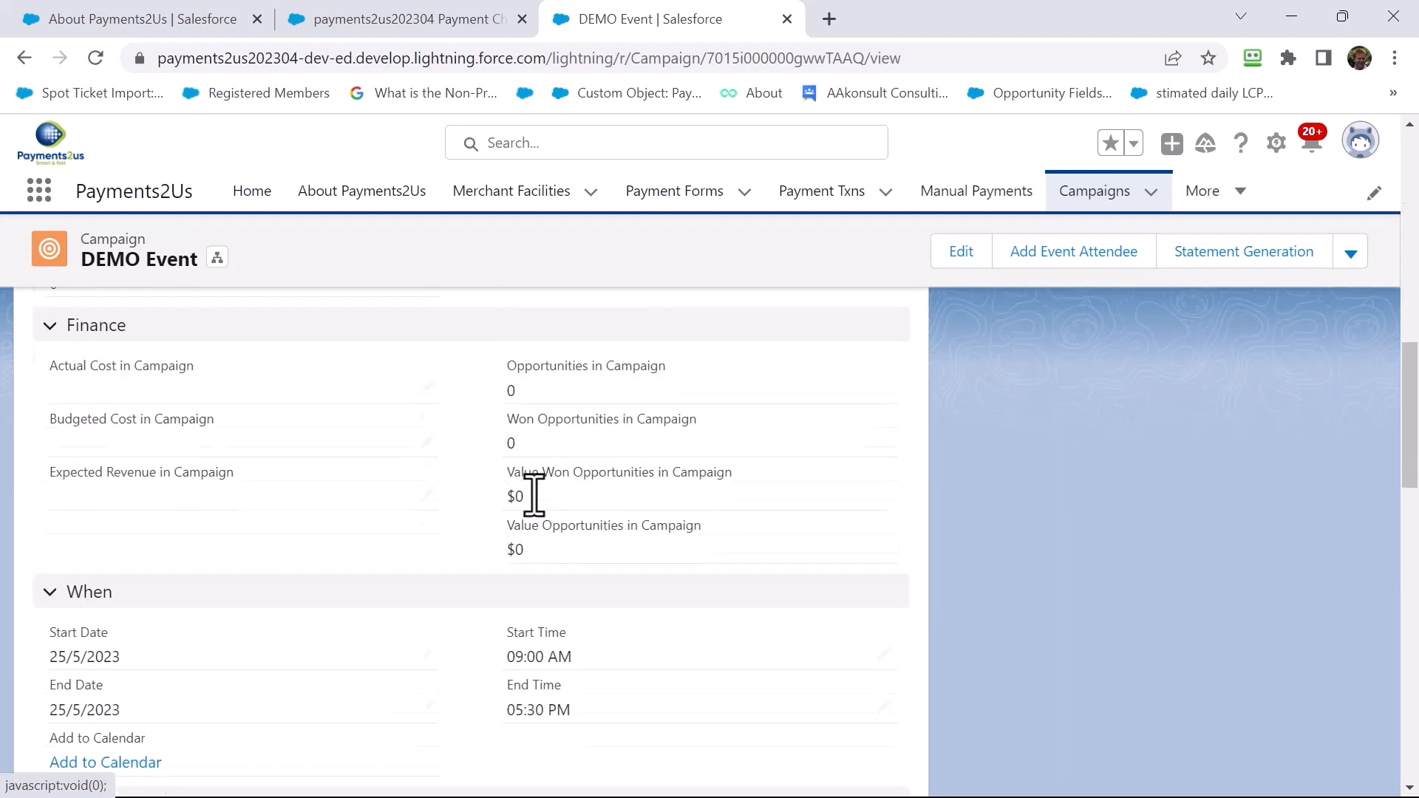
{"action": "scroll", "coordinate": [534, 510], "scroll_direction": "down", "scroll_amount": 8}
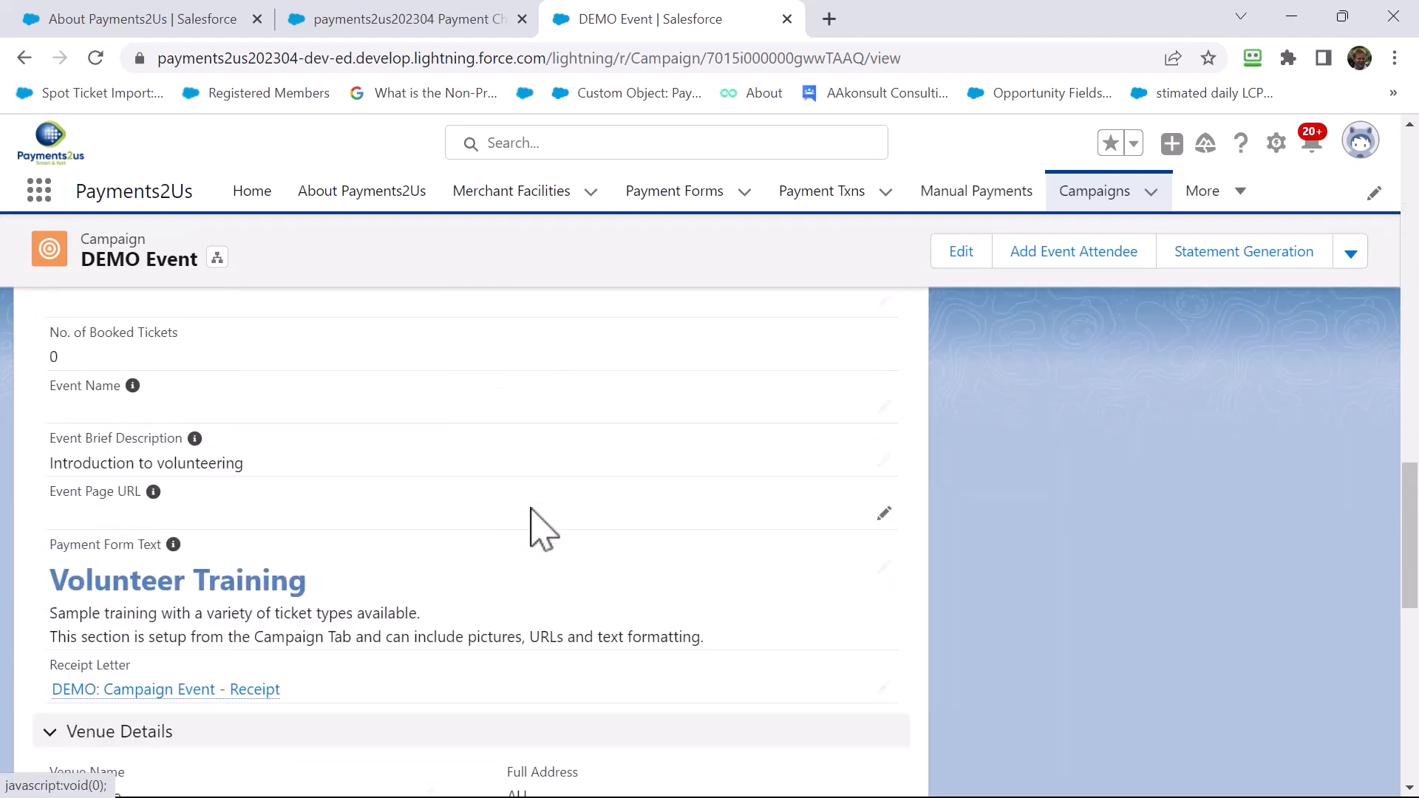
{"action": "scroll", "coordinate": [534, 510], "scroll_direction": "down", "scroll_amount": 8}
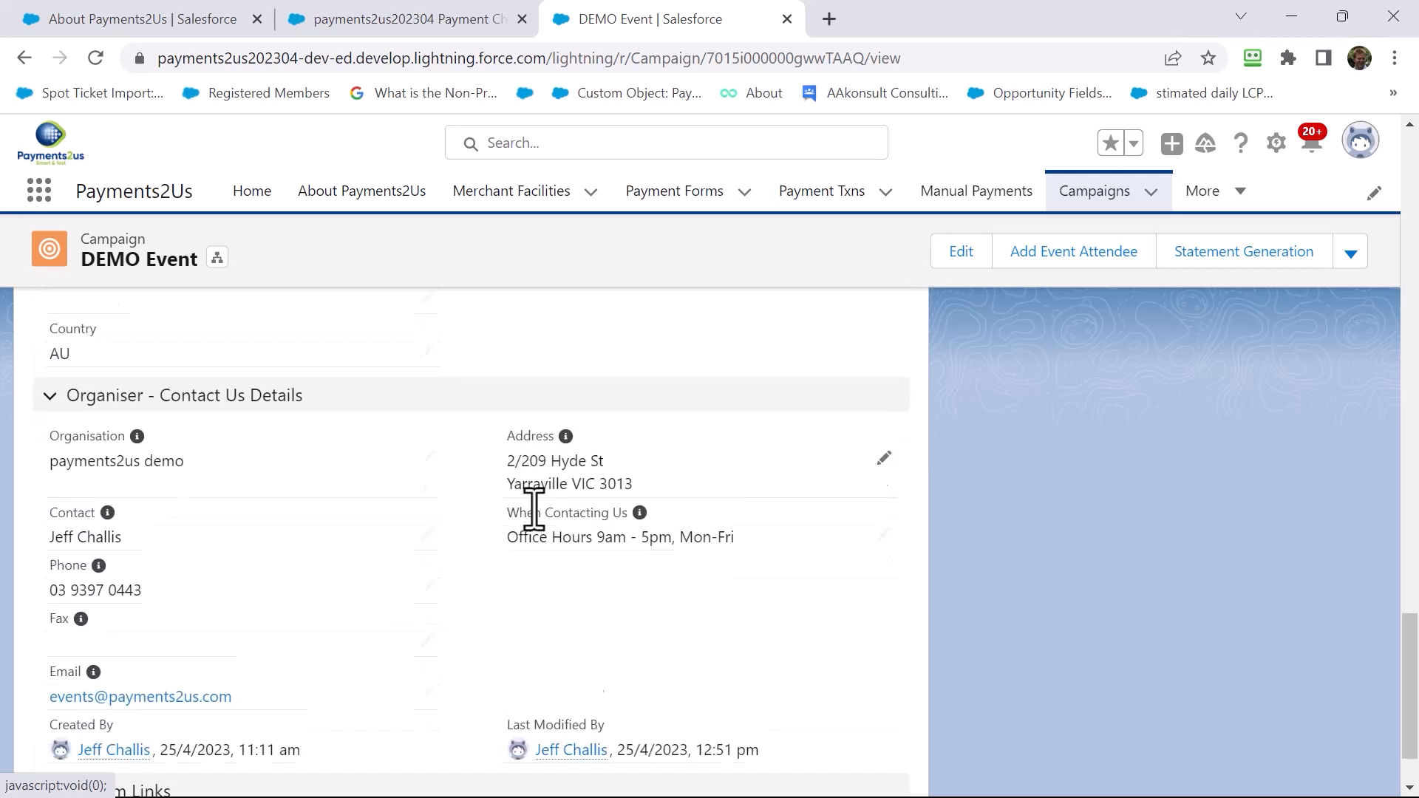
{"action": "scroll", "coordinate": [536, 538], "scroll_direction": "up", "scroll_amount": 20}
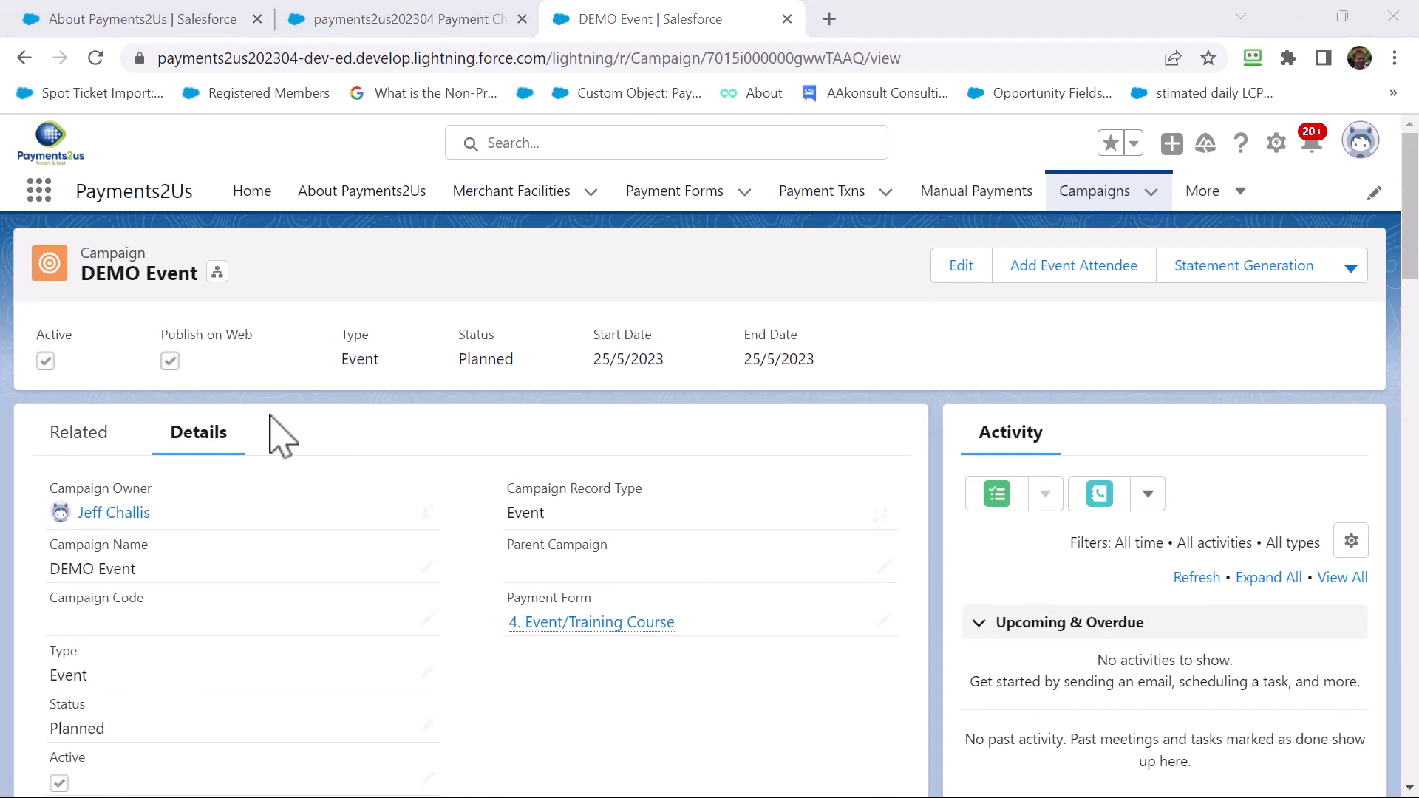
Show the campaign's related lists: one Closed Won $400.00 opportunity and 2 campaign members
{"action": "left_click", "coordinate": [83, 445]}
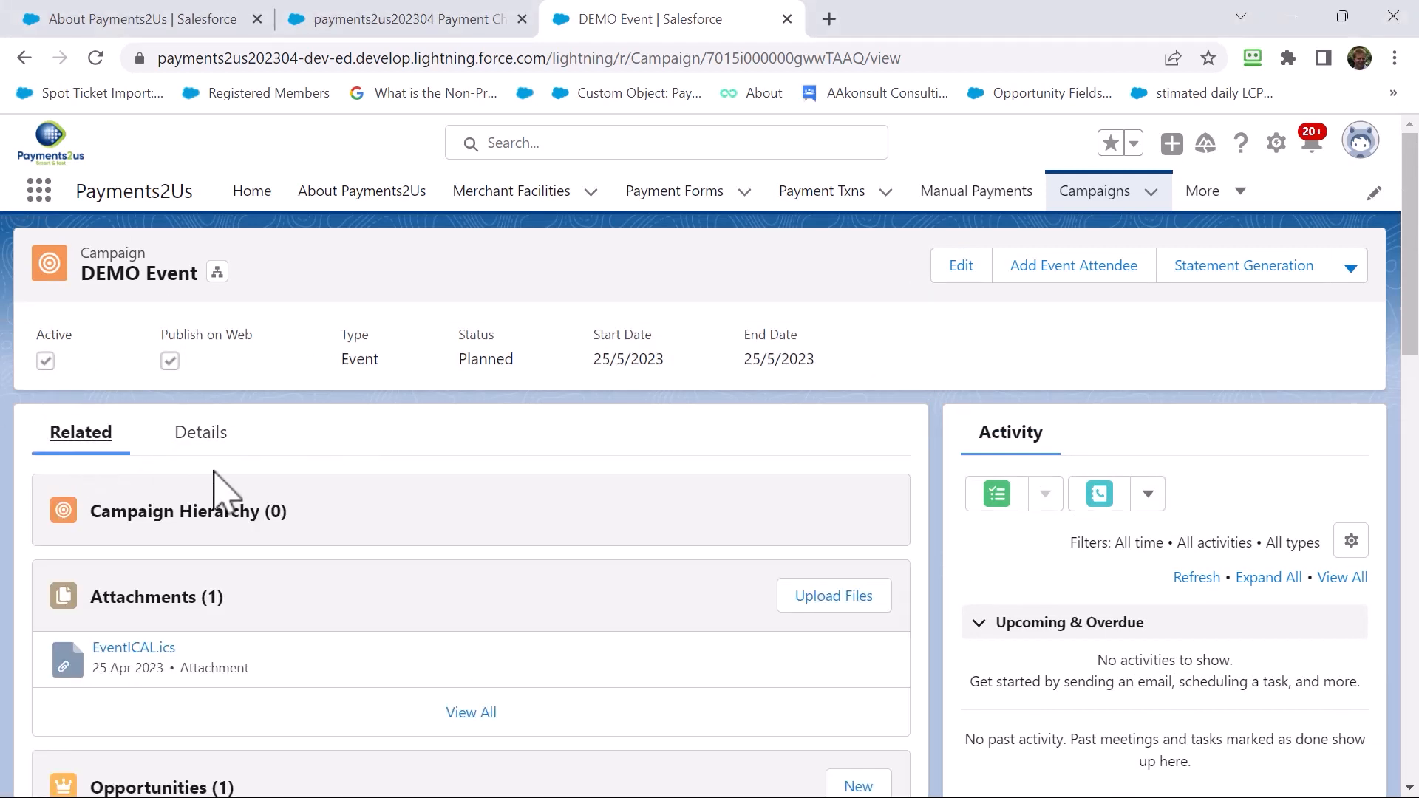
{"action": "scroll", "coordinate": [215, 488], "scroll_direction": "down", "scroll_amount": 6}
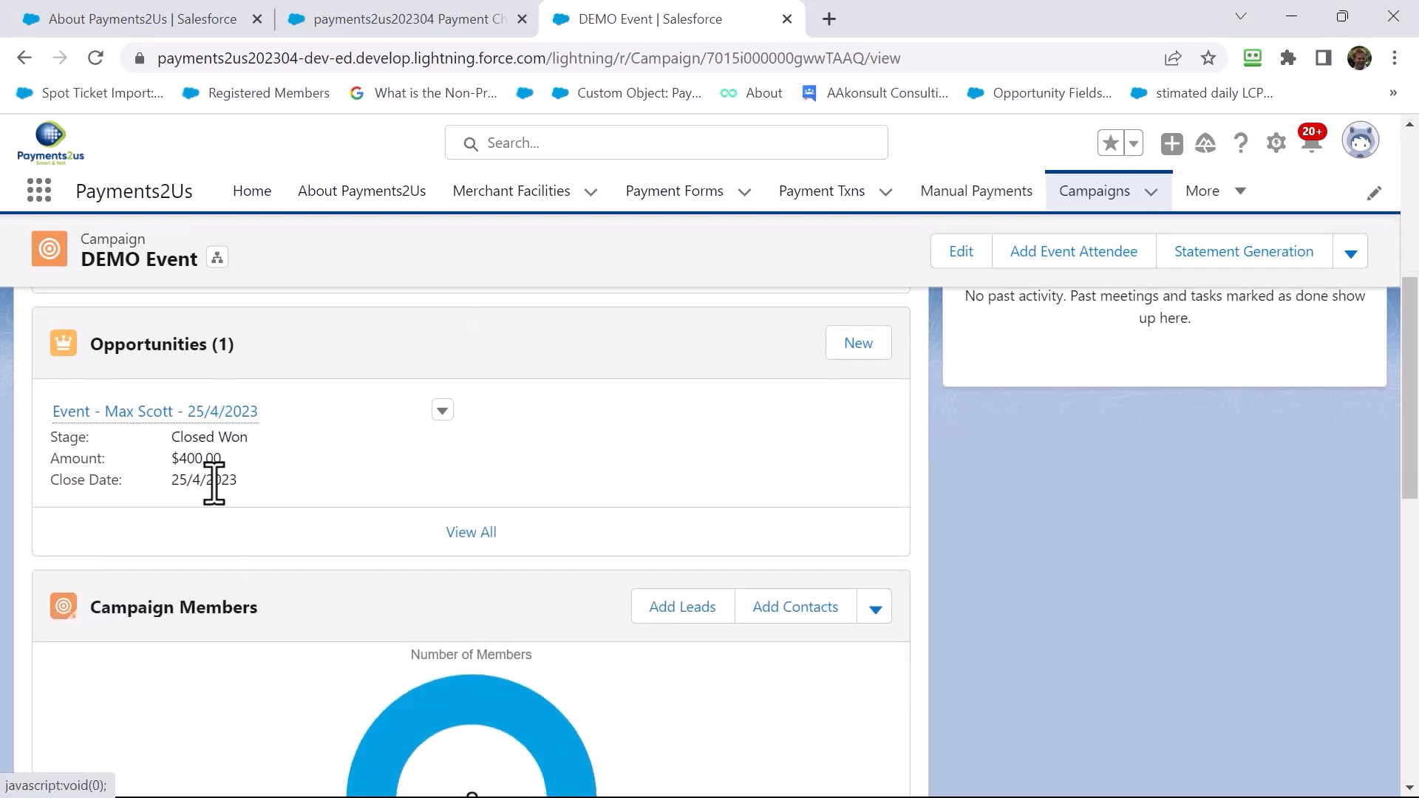
{"action": "scroll", "coordinate": [194, 606], "scroll_direction": "down", "scroll_amount": 3}
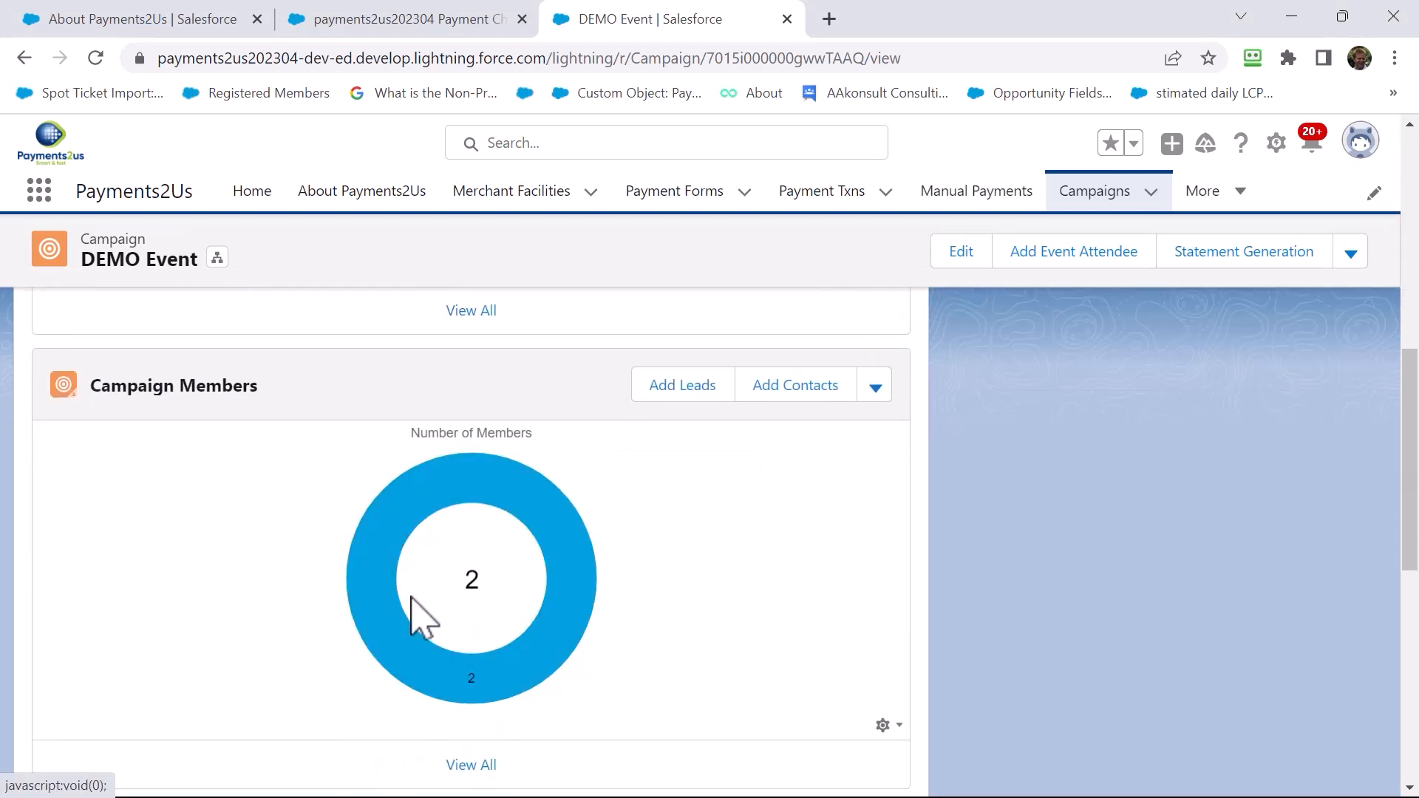
Confirm both DEMO Event campaign members are Paid, then return to the About Payments2Us page
{"action": "left_click", "coordinate": [470, 766]}
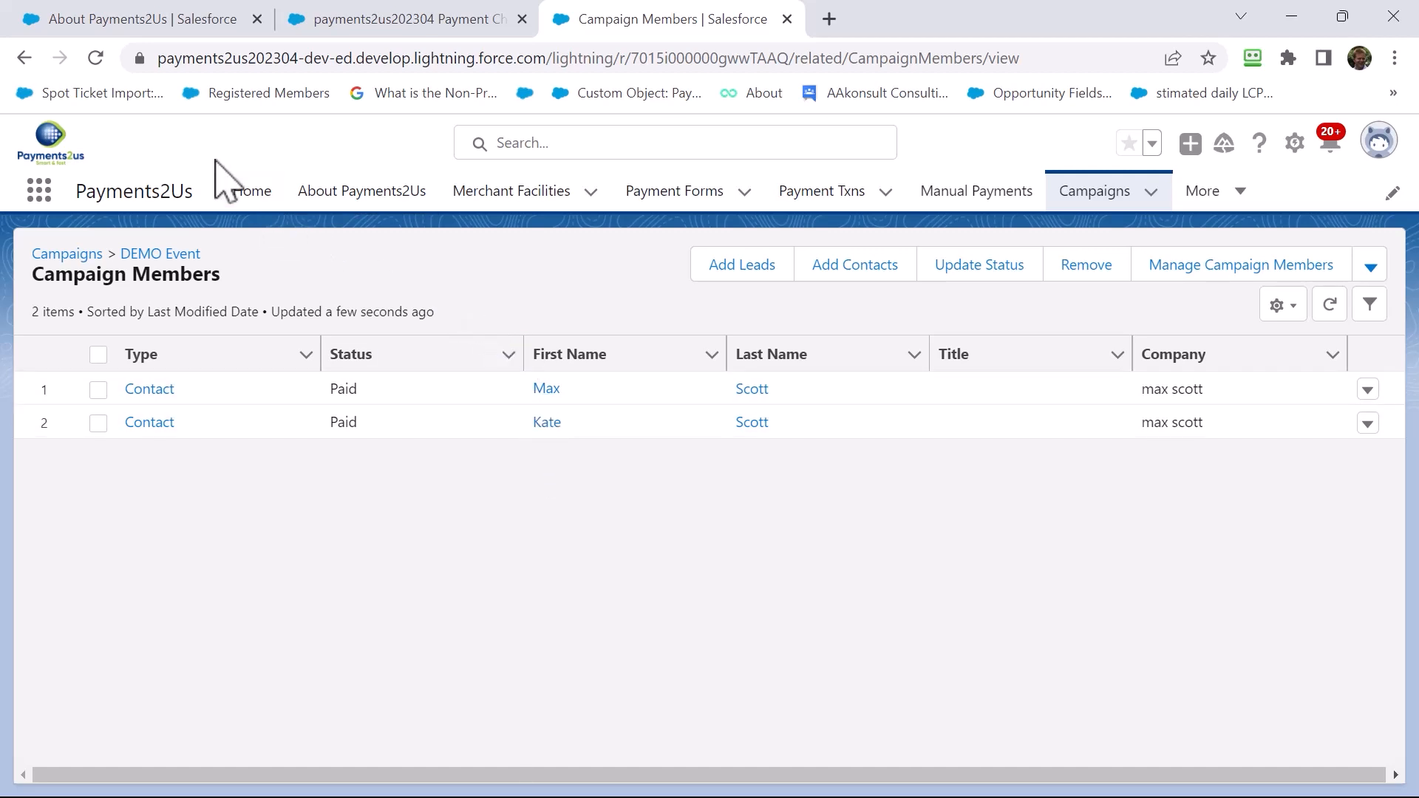
{"action": "left_click", "coordinate": [354, 208]}
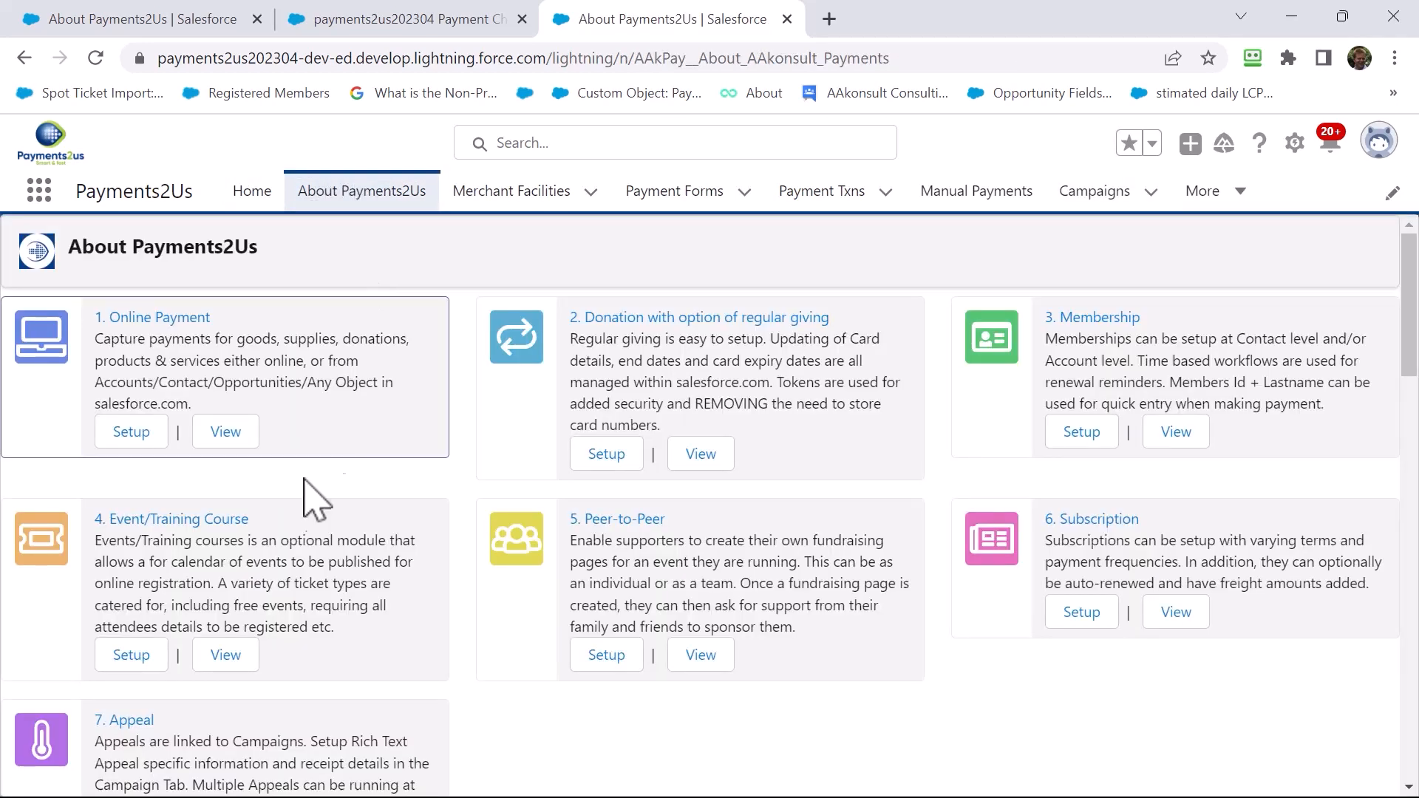
Open the 4. Event/Training Course form and view its Member, Non Member and free student options
{"action": "left_click", "coordinate": [145, 656]}
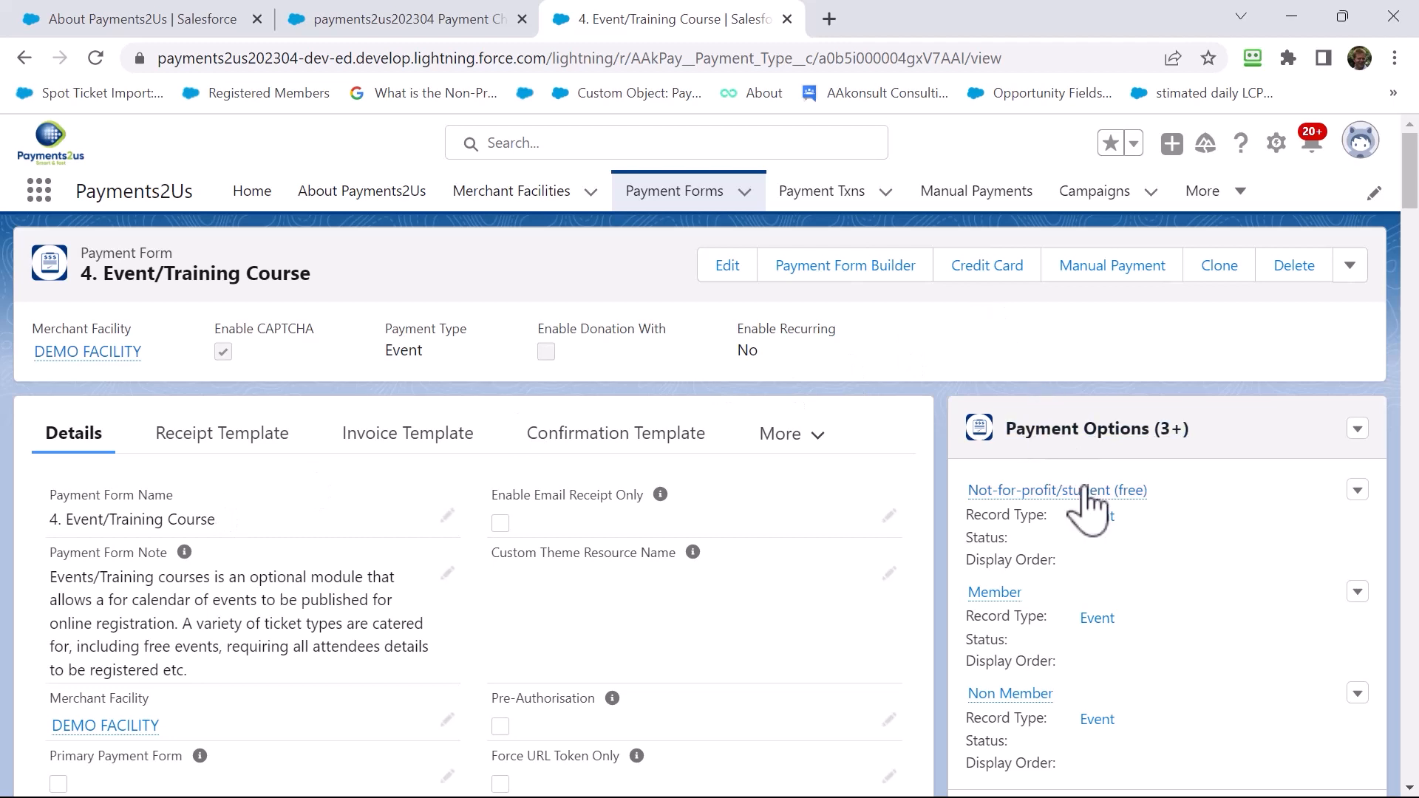
{"action": "scroll", "coordinate": [1172, 522], "scroll_direction": "down", "scroll_amount": 2}
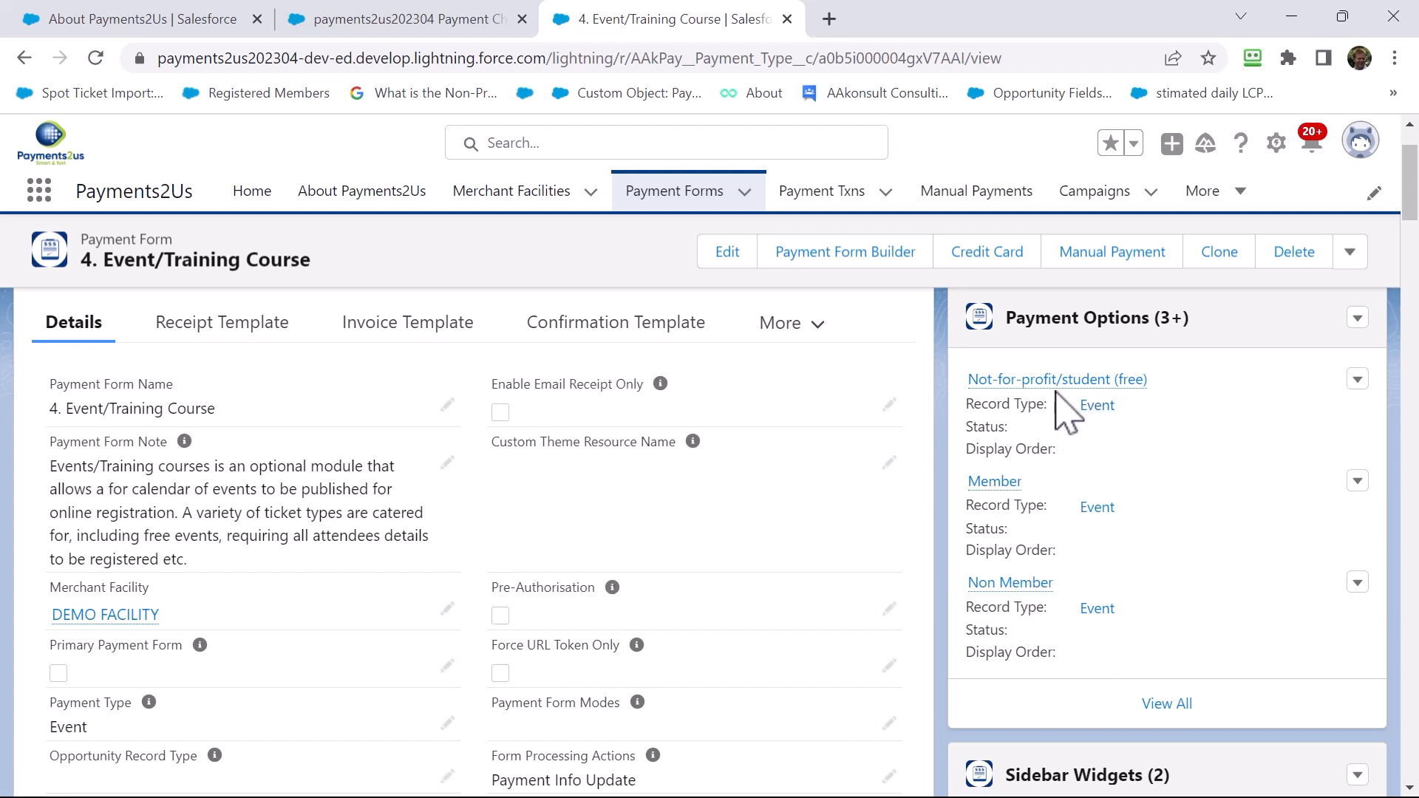
Review the Member payment option: Pricing Code Member, $50.00, and its paid-up-membership description
{"action": "left_click", "coordinate": [995, 482]}
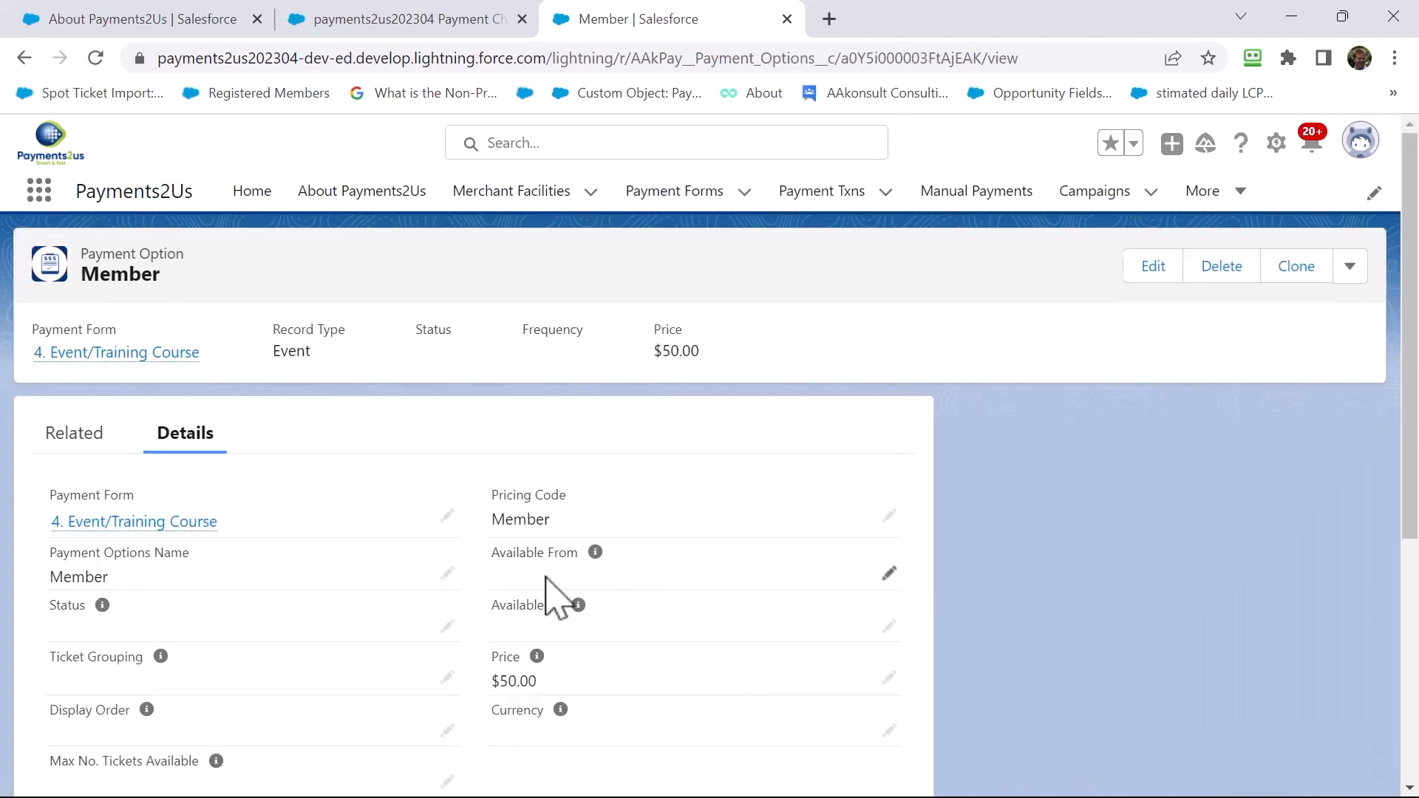
{"action": "scroll", "coordinate": [546, 580], "scroll_direction": "down", "scroll_amount": 2}
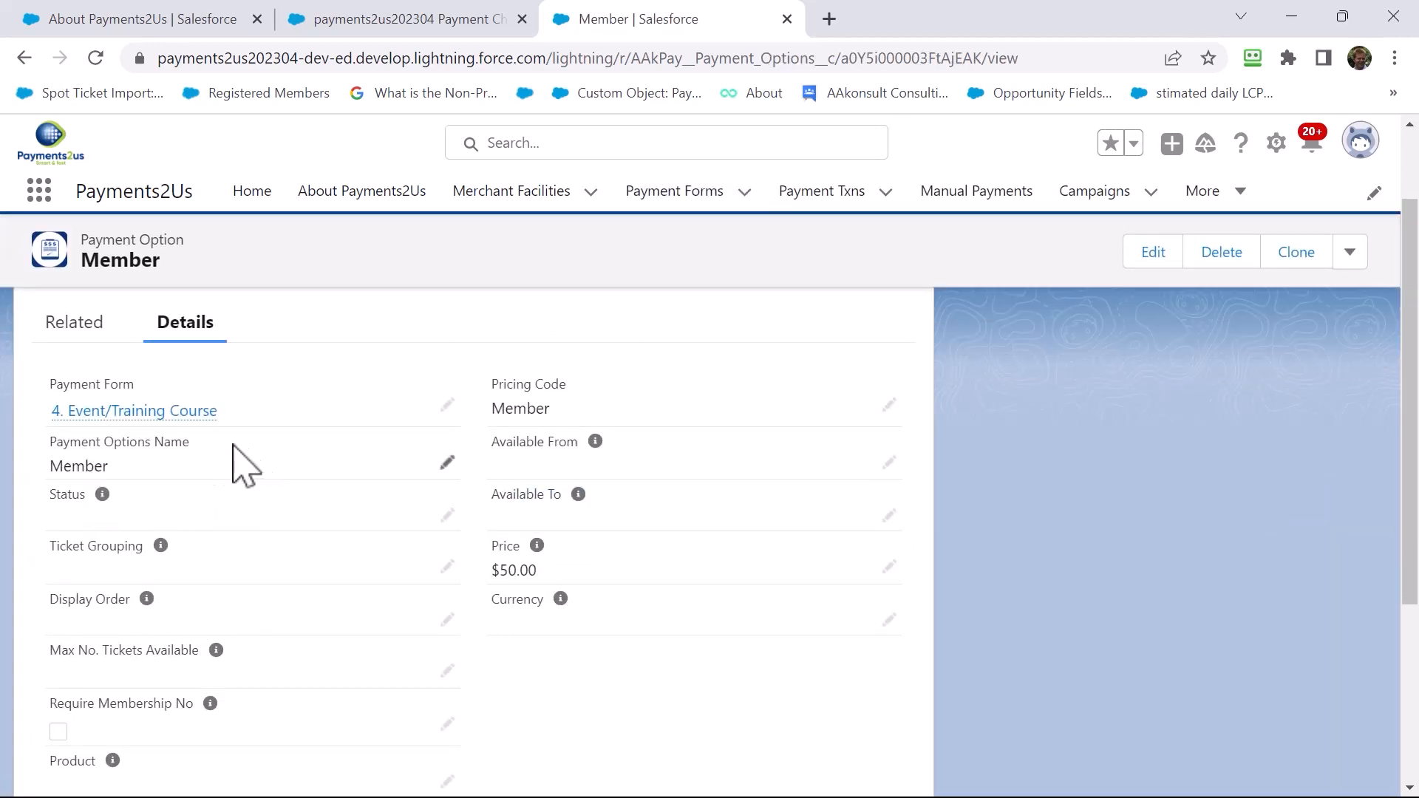
{"action": "mouse_move", "coordinate": [147, 600]}
{"action": "scroll", "coordinate": [337, 622], "scroll_direction": "down", "scroll_amount": 1}
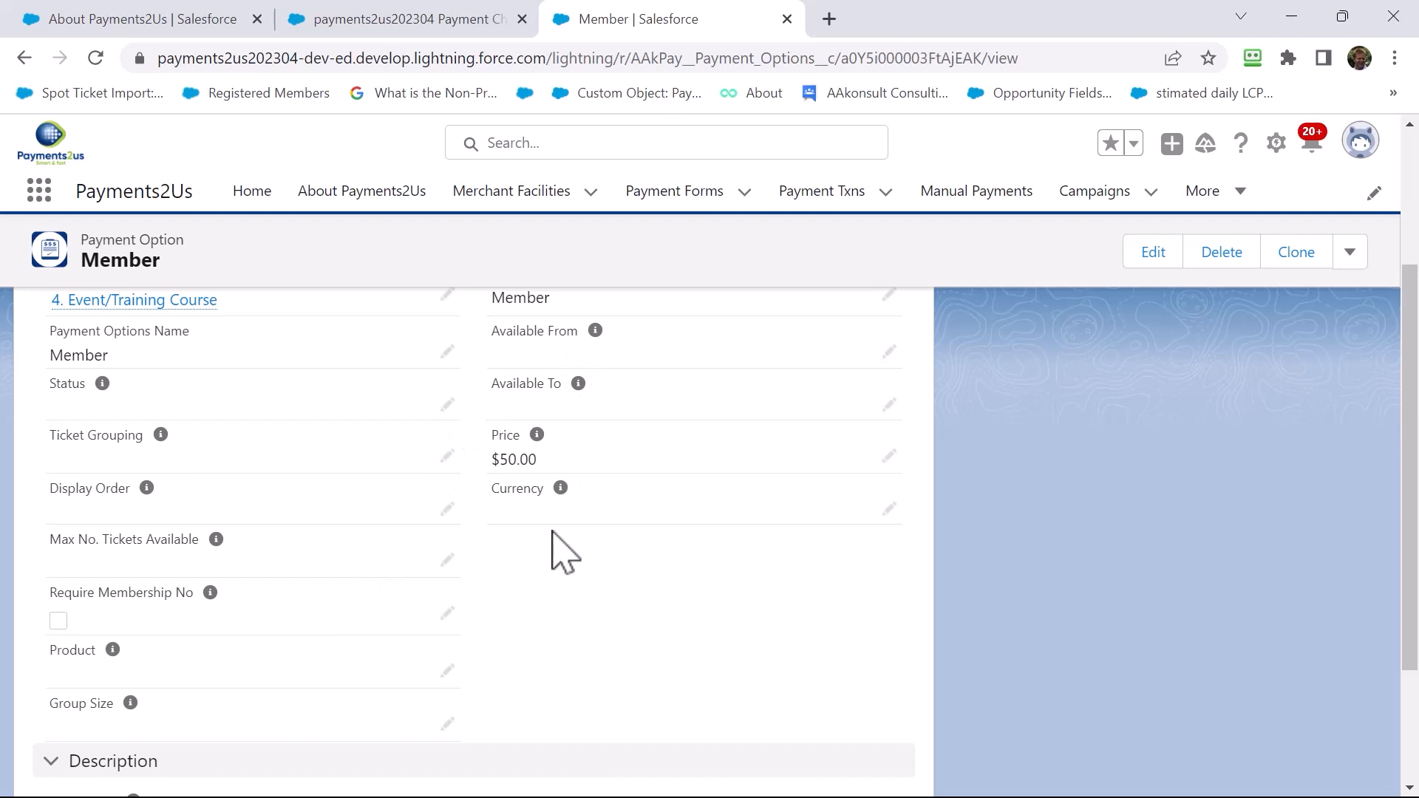
{"action": "scroll", "coordinate": [565, 554], "scroll_direction": "down", "scroll_amount": 1}
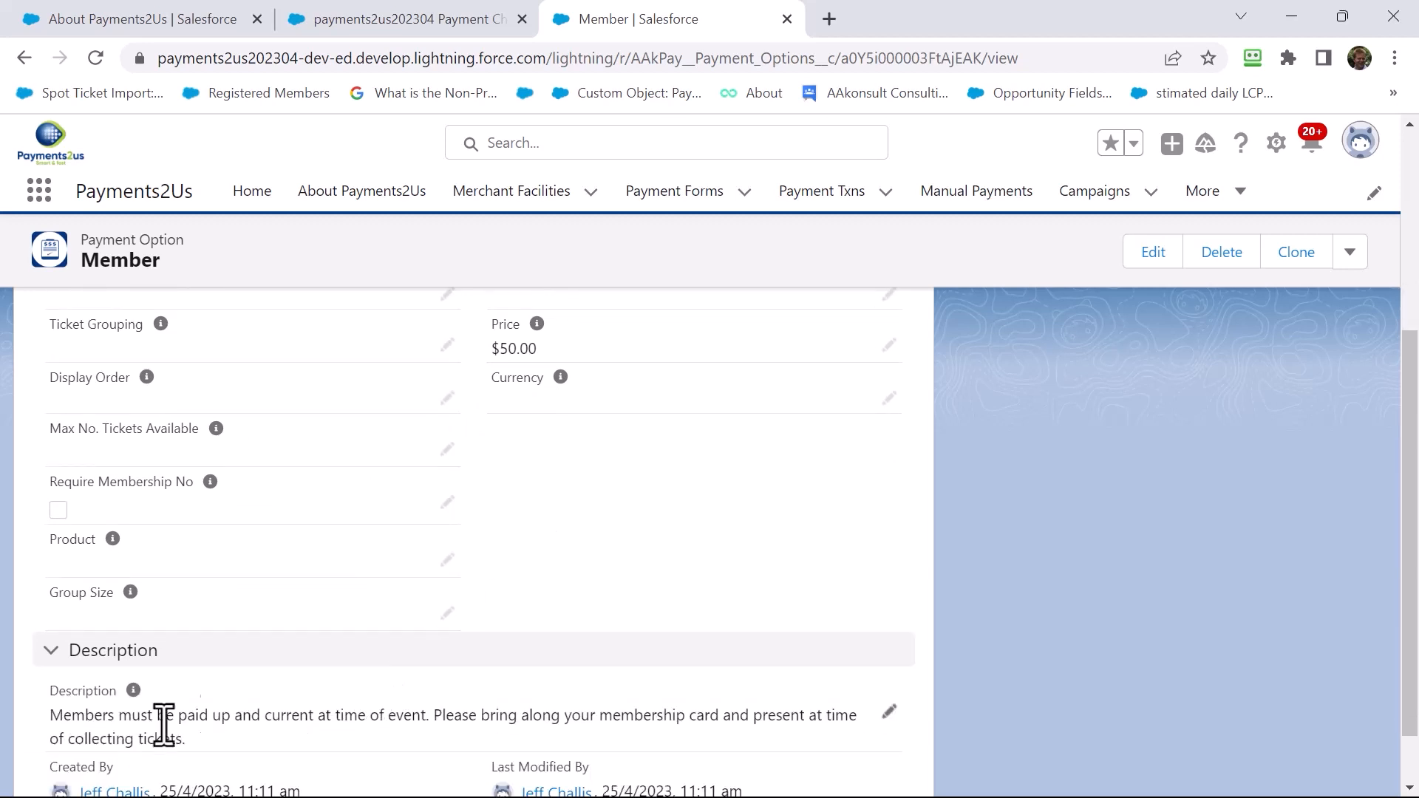
{"action": "scroll", "coordinate": [214, 708], "scroll_direction": "up", "scroll_amount": 1}
{"action": "scroll", "coordinate": [209, 695], "scroll_direction": "up", "scroll_amount": 3}
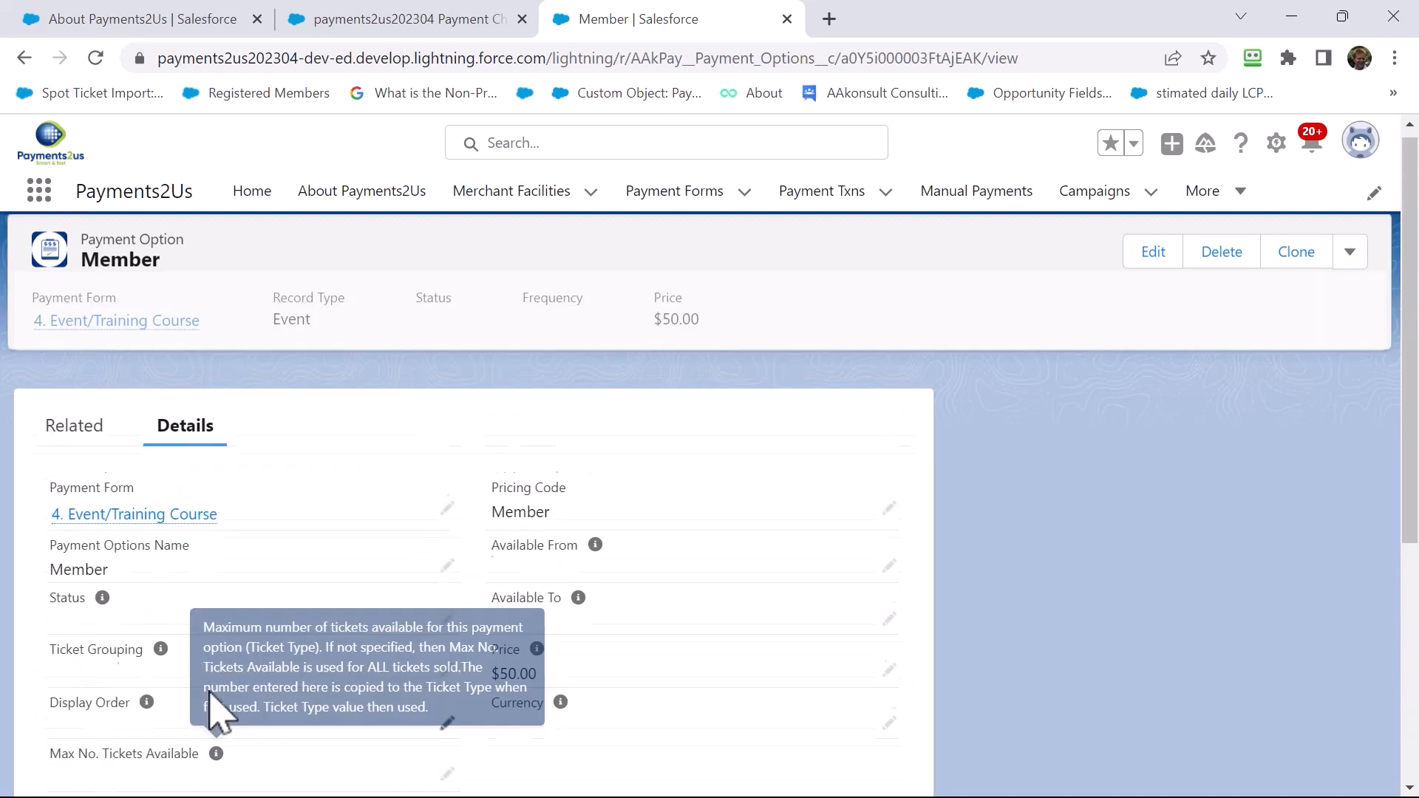
Review the 4. Event/Training Course form's settings down to Events, then list the merchant facilities
{"action": "left_click", "coordinate": [130, 523]}
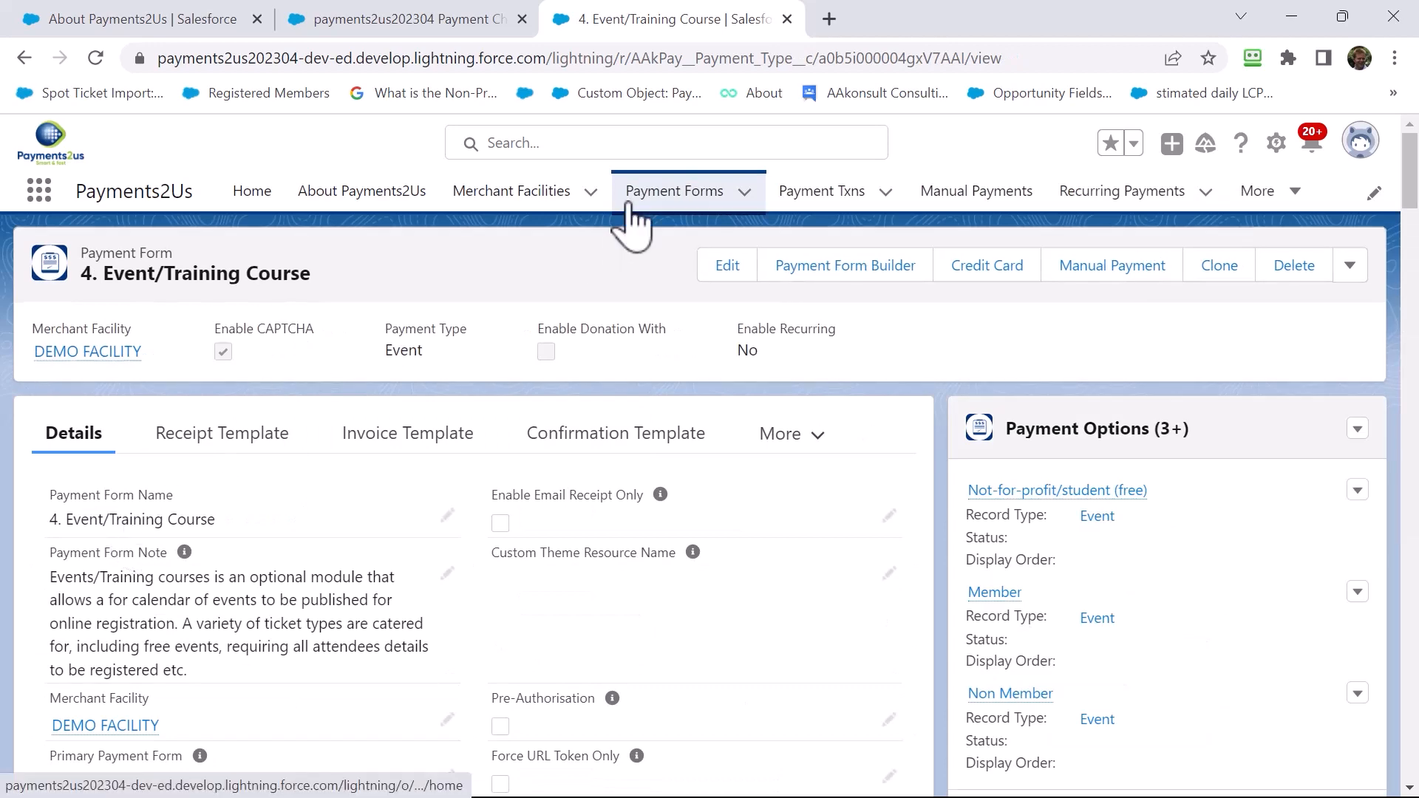
{"action": "scroll", "coordinate": [475, 488], "scroll_direction": "down", "scroll_amount": 8}
{"action": "scroll", "coordinate": [468, 499], "scroll_direction": "down", "scroll_amount": 10}
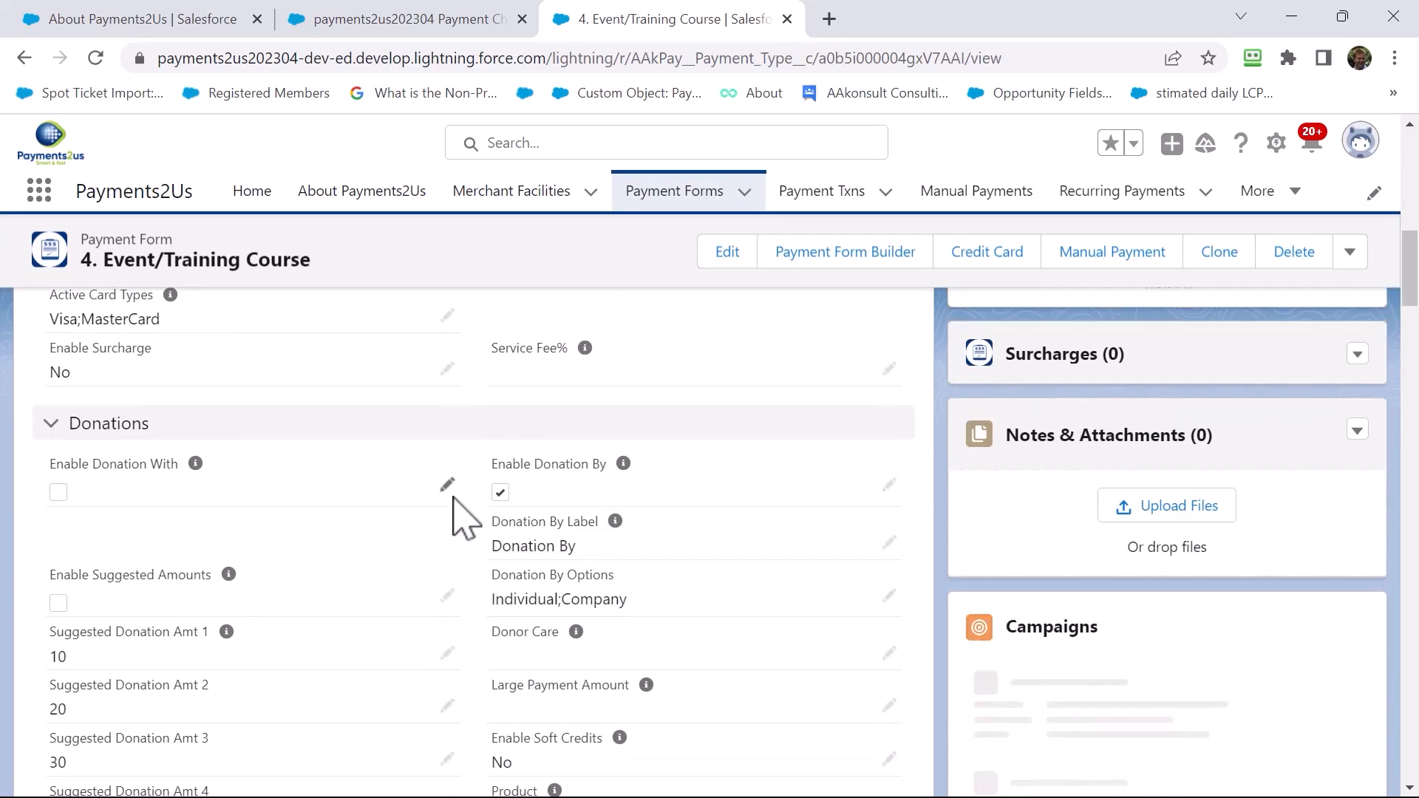
{"action": "scroll", "coordinate": [451, 565], "scroll_direction": "down", "scroll_amount": 12}
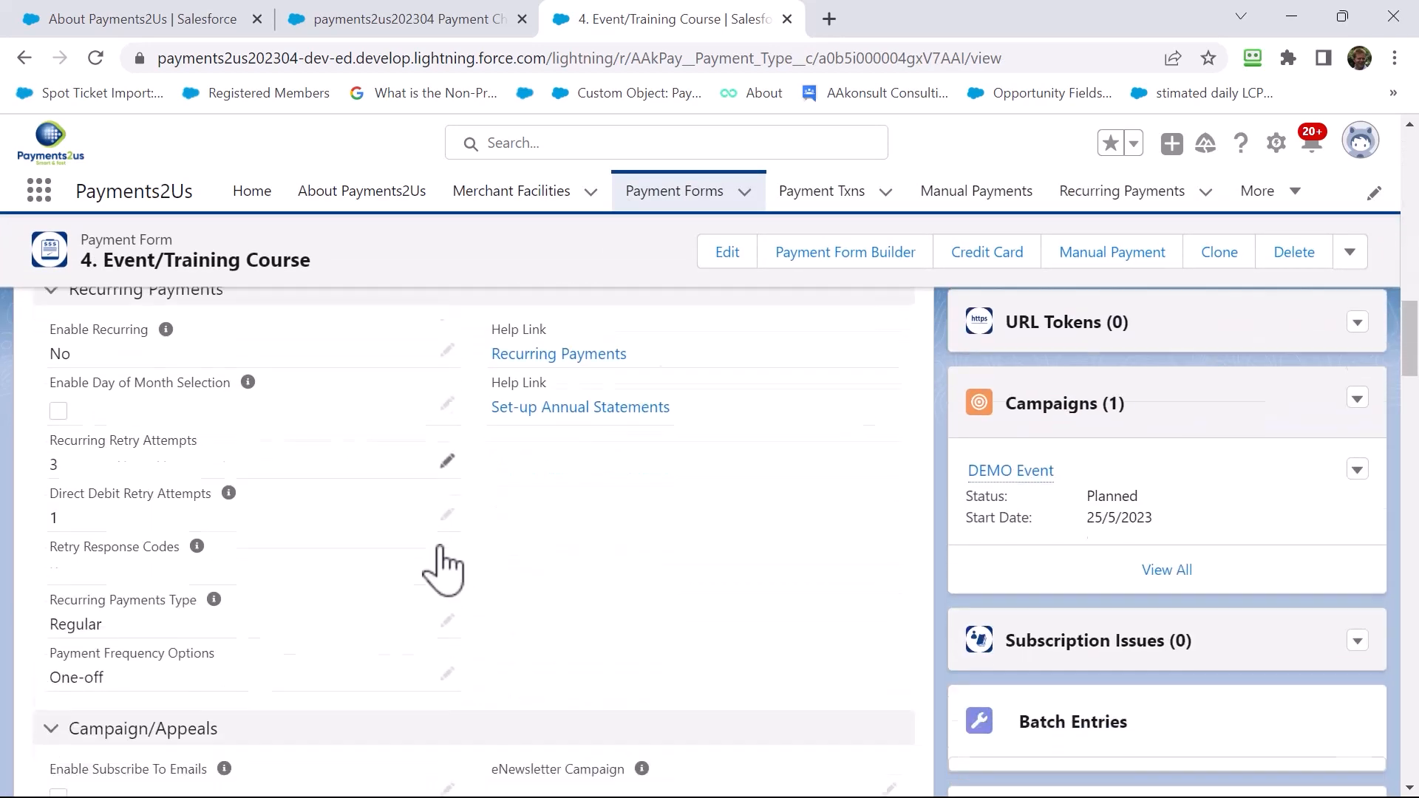
{"action": "scroll", "coordinate": [443, 569], "scroll_direction": "down", "scroll_amount": 10}
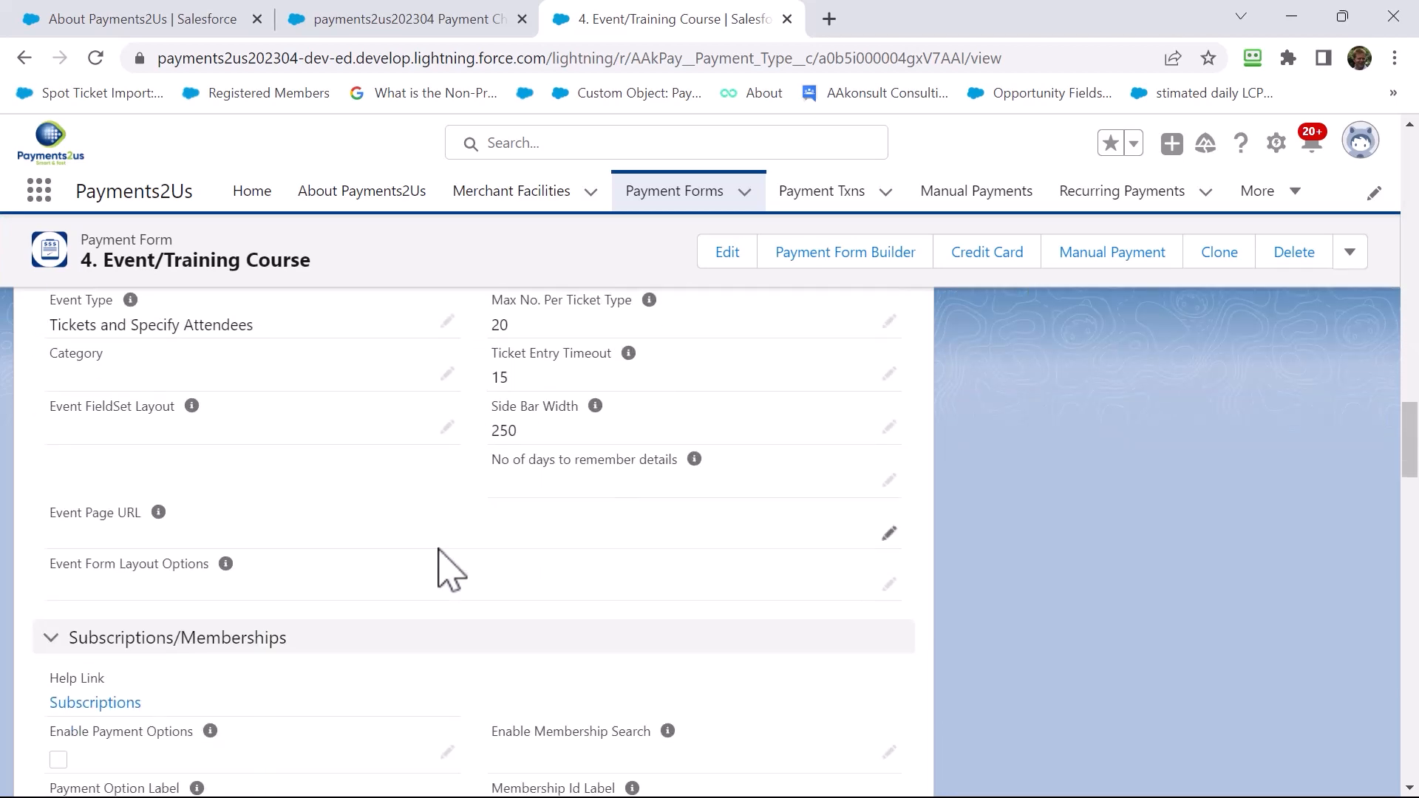
{"action": "scroll", "coordinate": [443, 577], "scroll_direction": "down", "scroll_amount": 8}
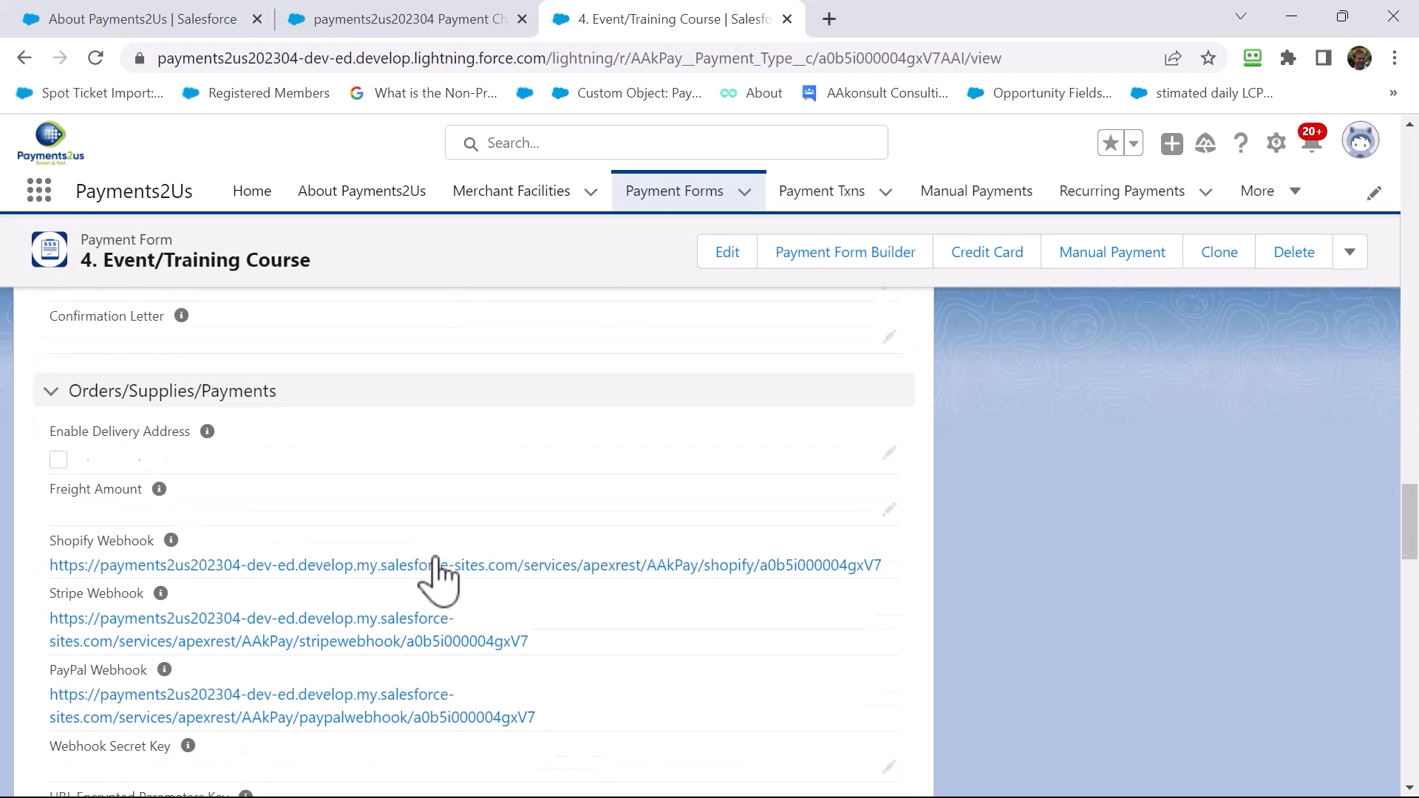
{"action": "scroll", "coordinate": [445, 580], "scroll_direction": "down", "scroll_amount": 10}
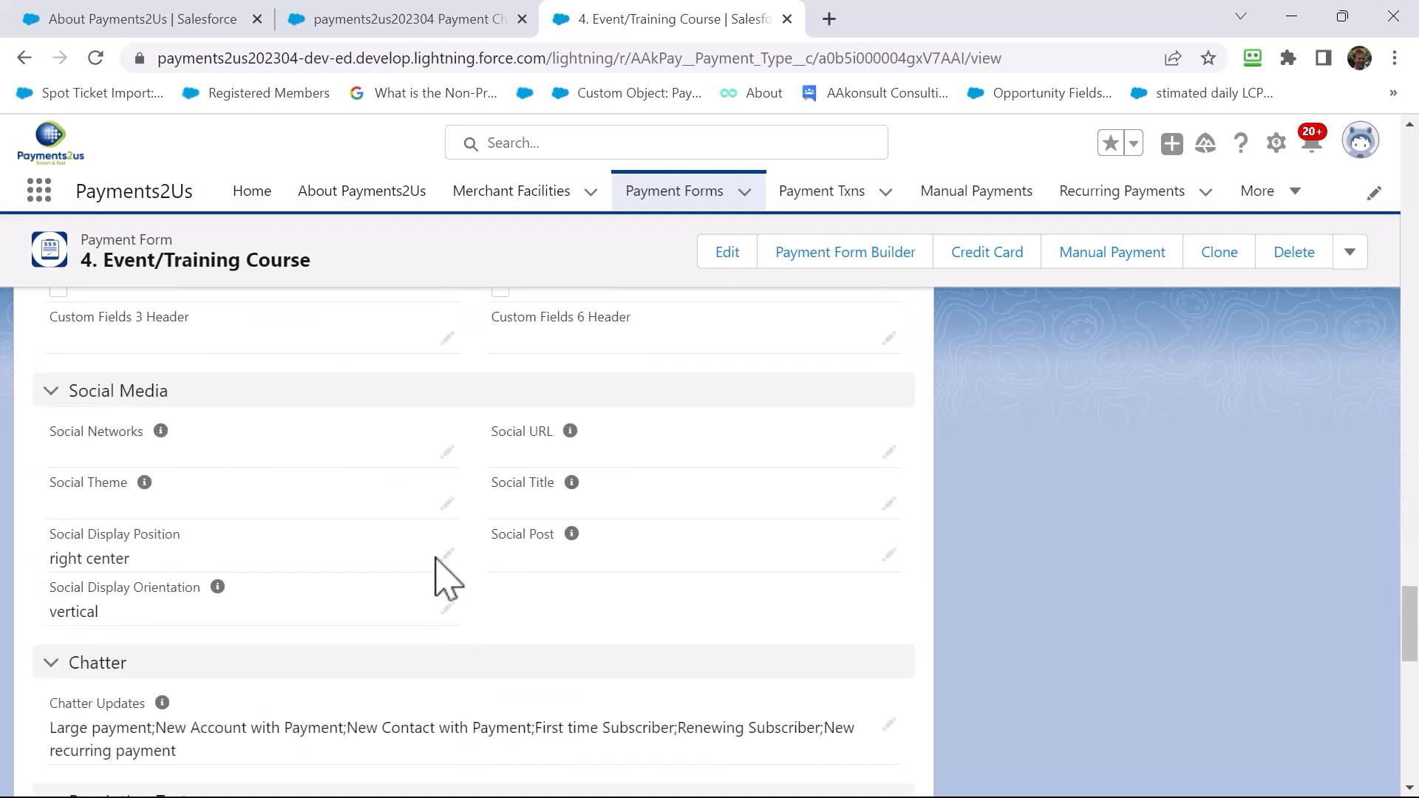
{"action": "scroll", "coordinate": [446, 580], "scroll_direction": "down", "scroll_amount": 3}
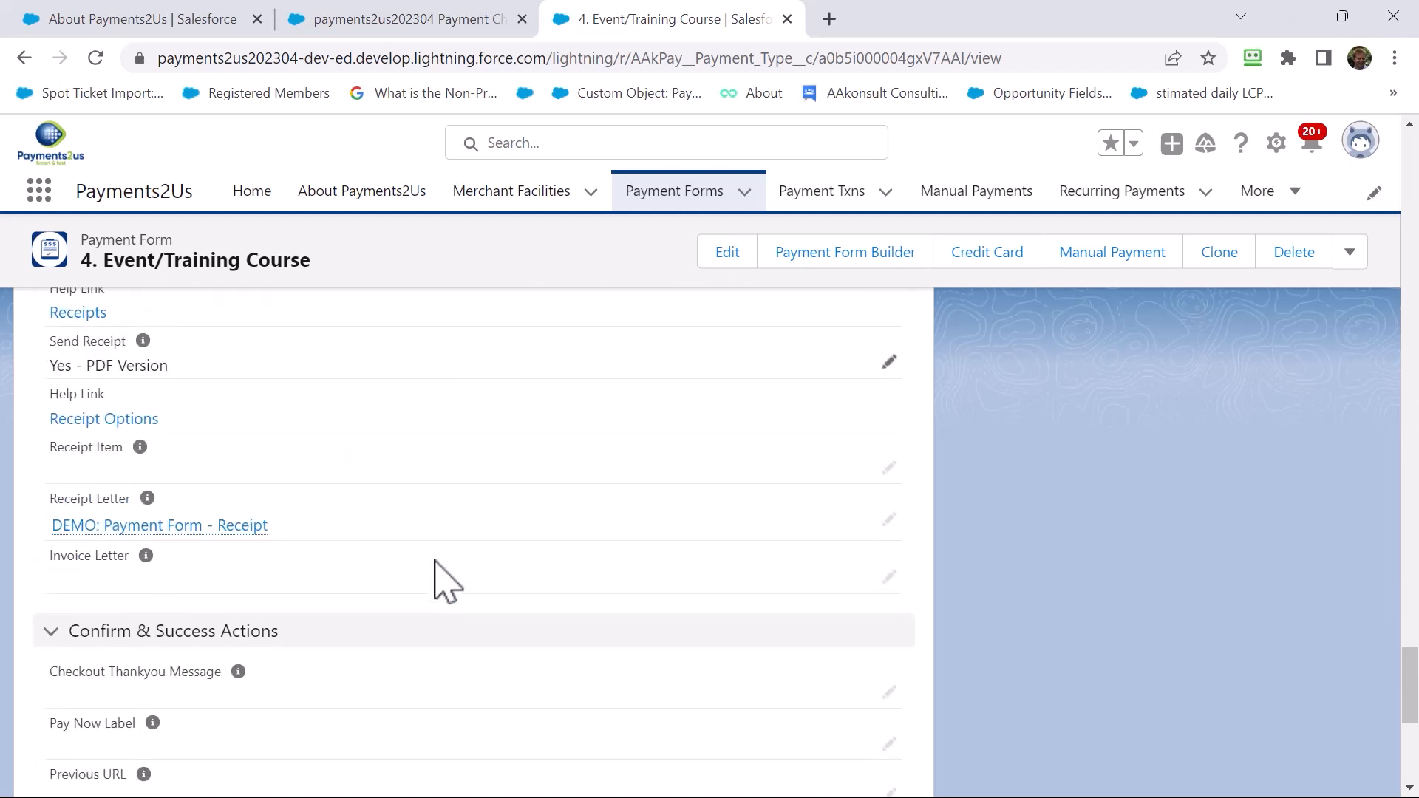
{"action": "scroll", "coordinate": [446, 580], "scroll_direction": "down", "scroll_amount": 3}
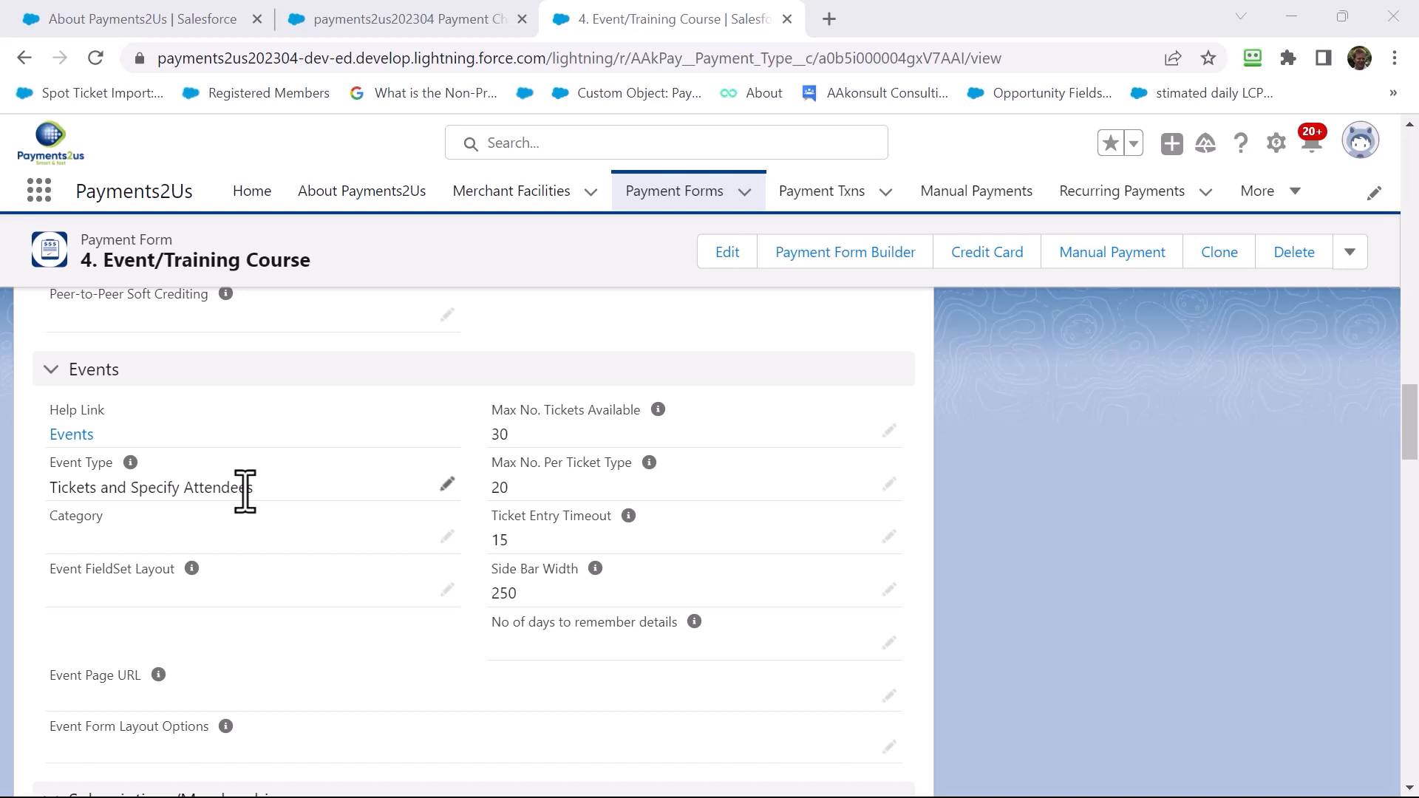
{"action": "left_click", "coordinate": [508, 211]}
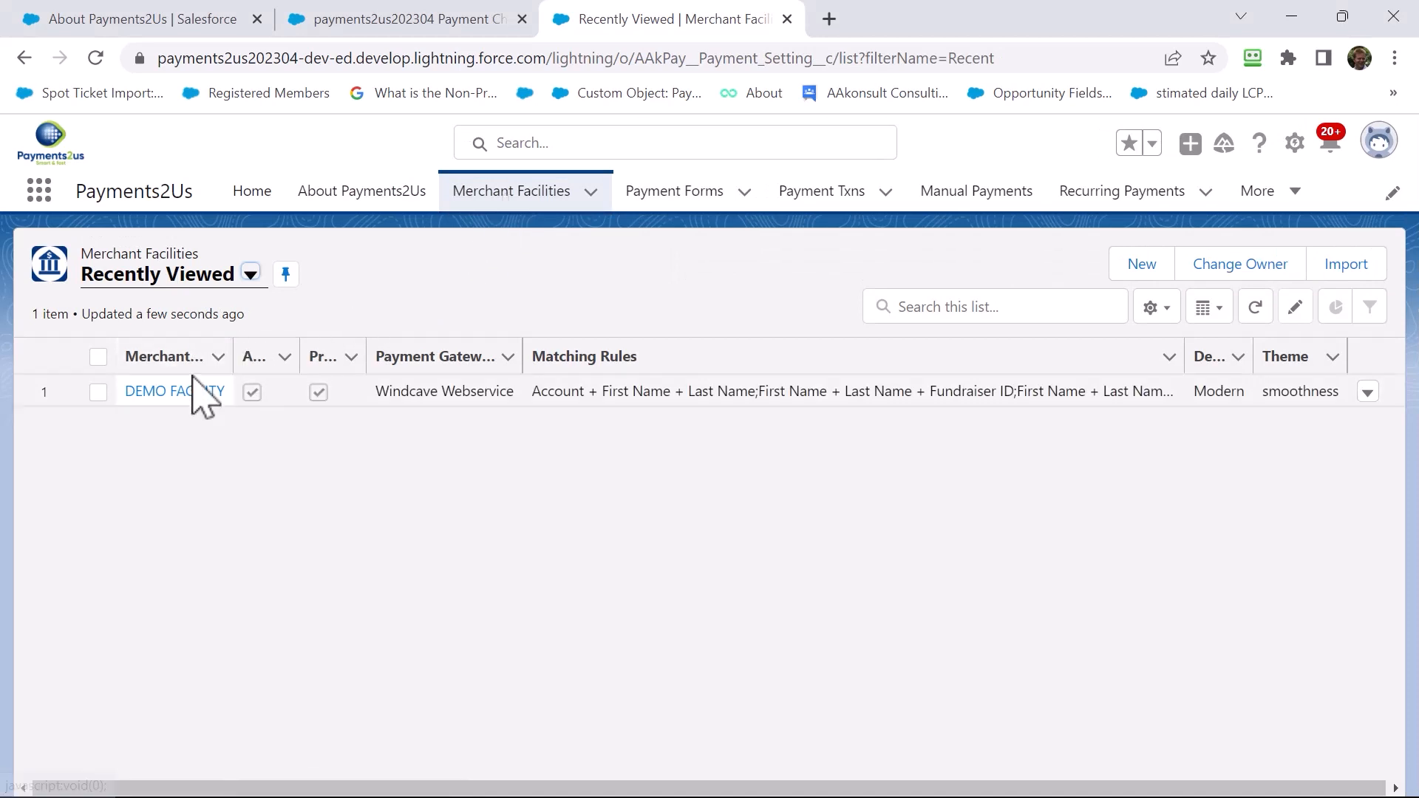
Inspect the DEMO FACILITY merchant facility's Sandbox environment and its Events Calendar site URL
{"action": "left_click", "coordinate": [161, 392]}
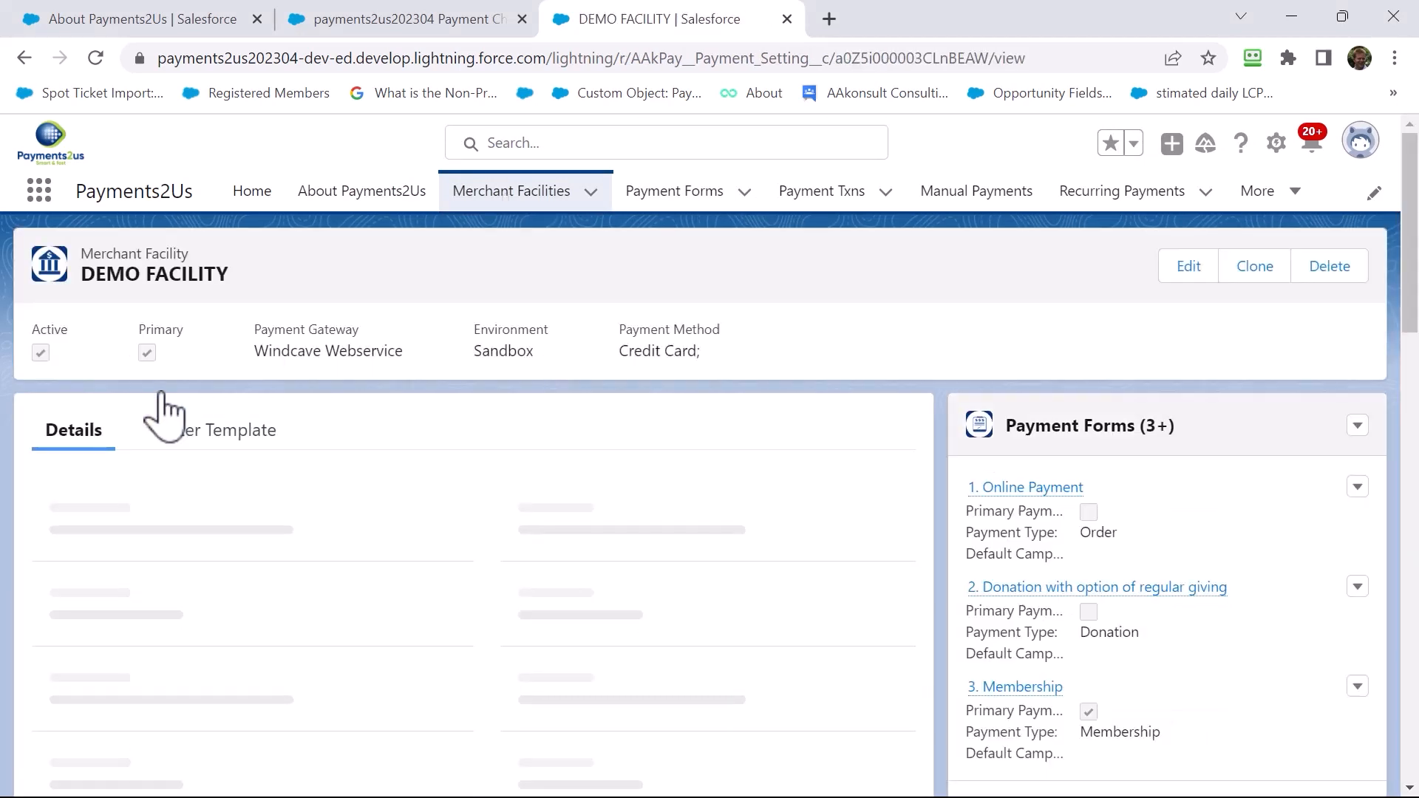
{"action": "scroll", "coordinate": [203, 556], "scroll_direction": "down", "scroll_amount": 10}
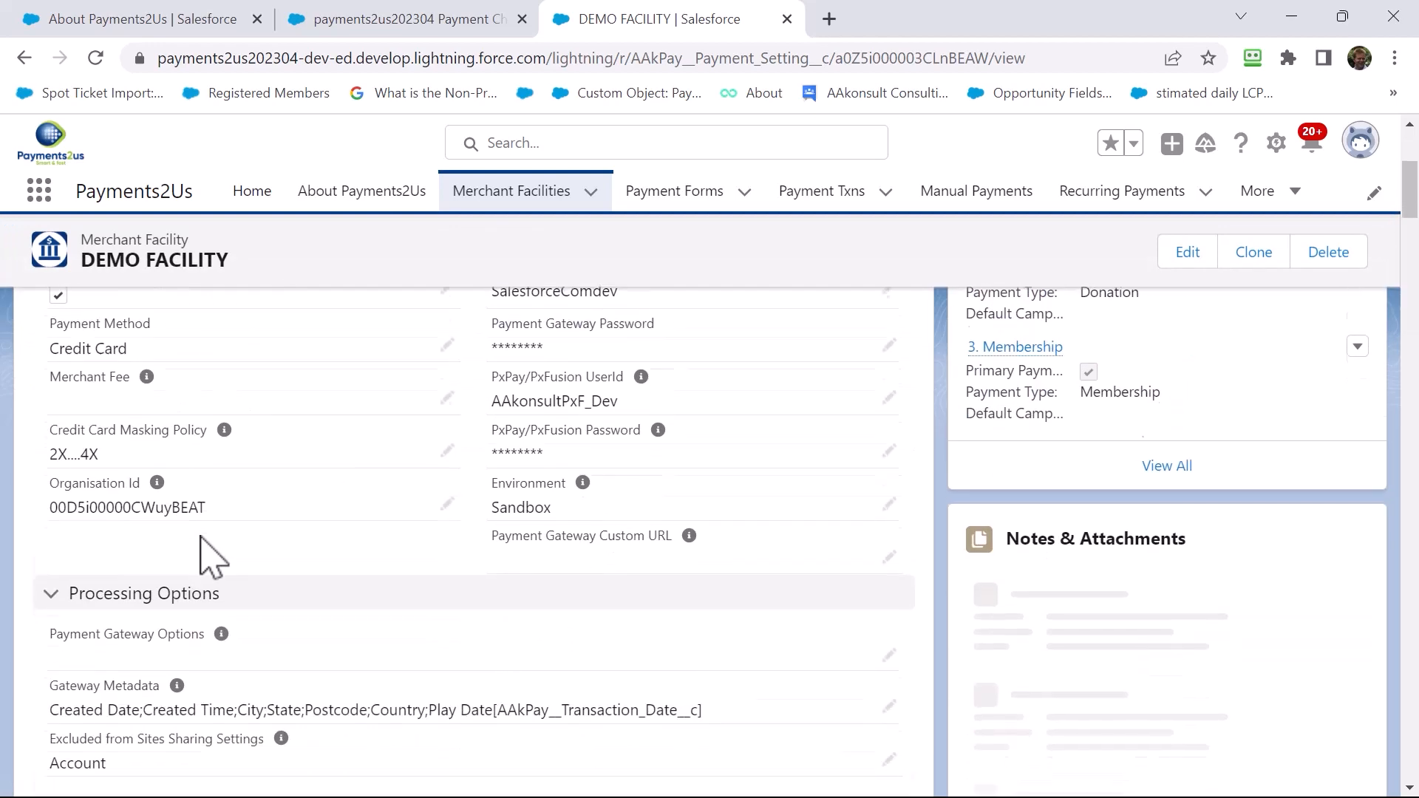
{"action": "scroll", "coordinate": [203, 556], "scroll_direction": "down", "scroll_amount": 2}
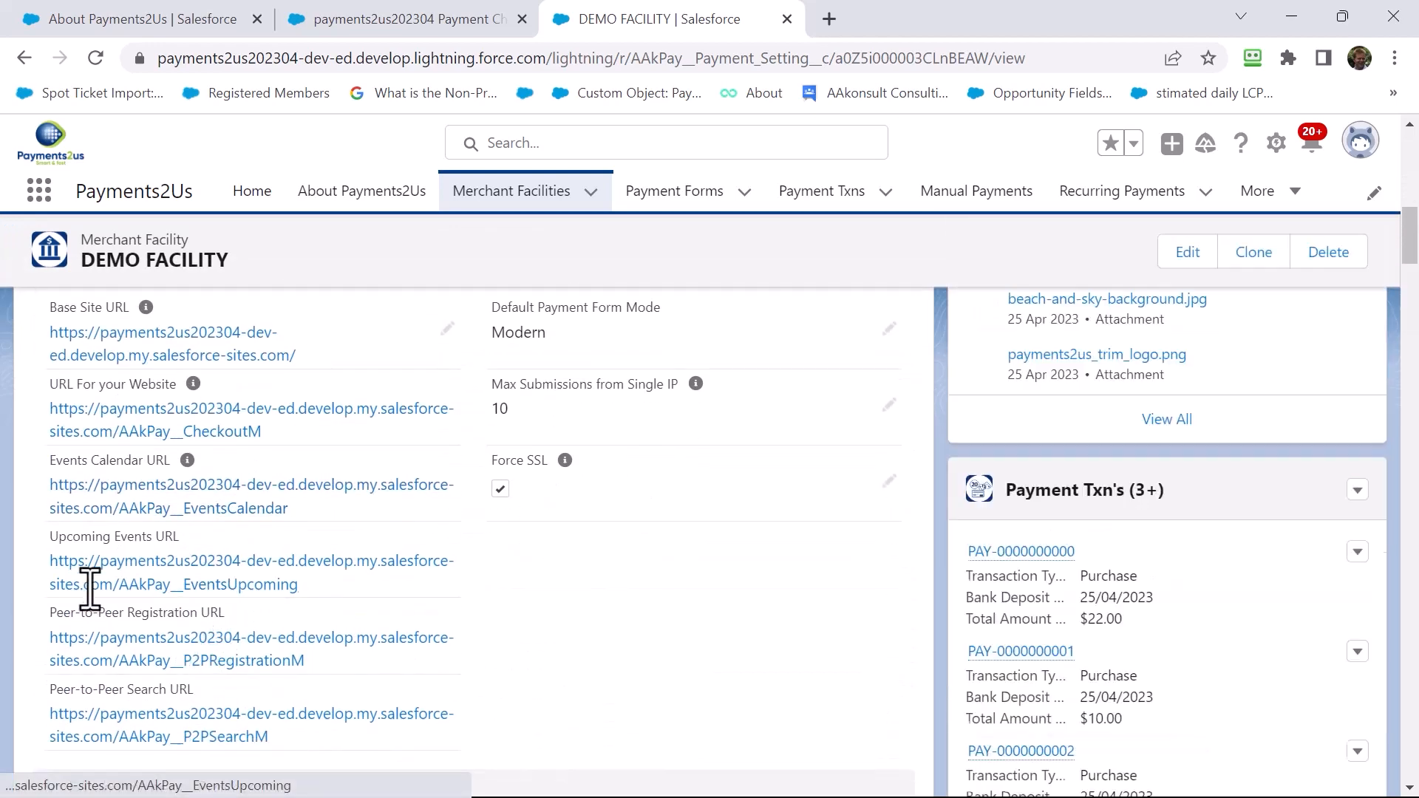
{"action": "right_click", "coordinate": [79, 501]}
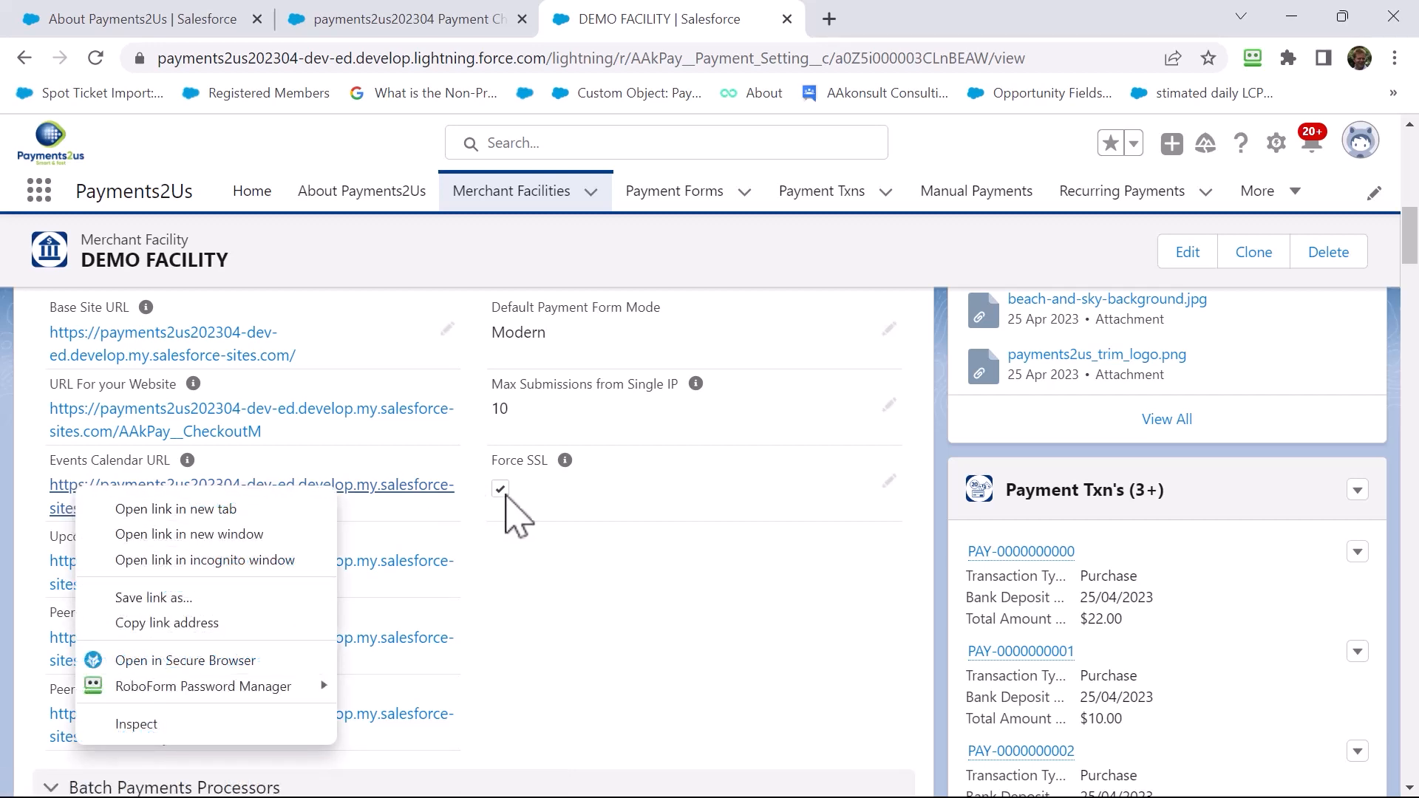
{"action": "left_click", "coordinate": [544, 522]}
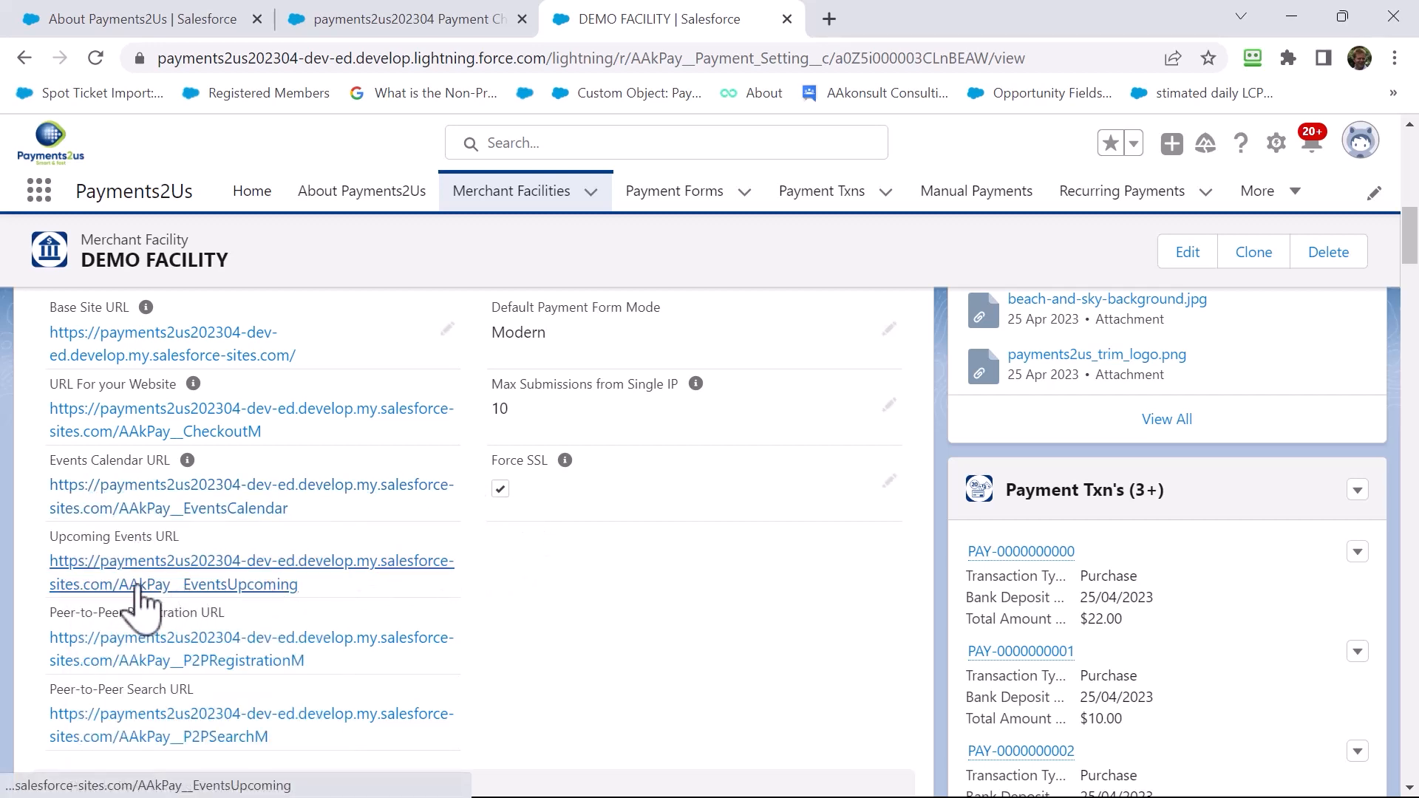